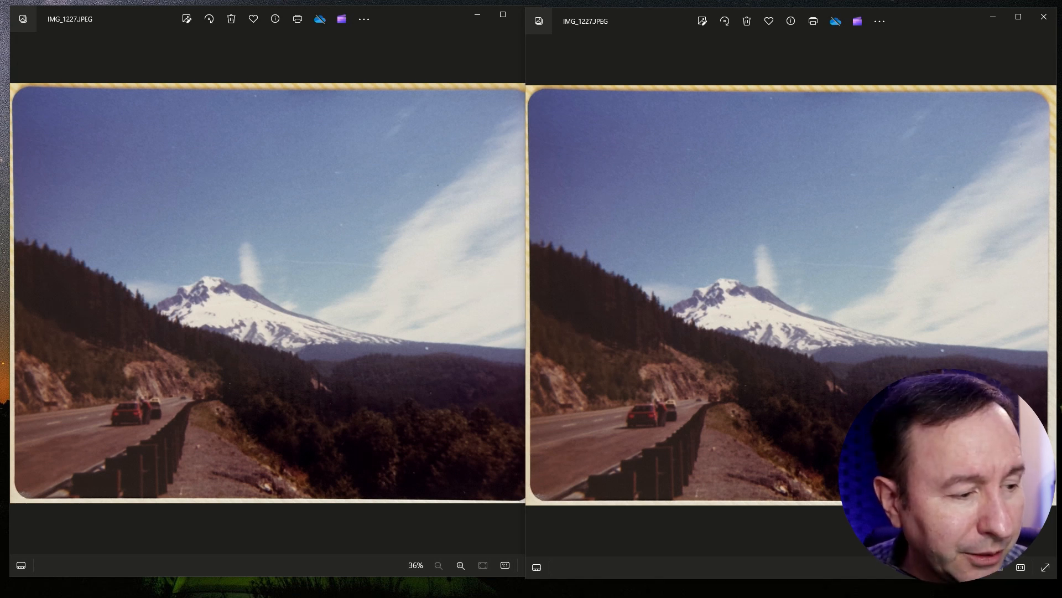
Step: Switch to Google Maps and examine the stretch of US-26 around Rockwood Viewpoint and Government Camp up close
drag(0, 43, 468, 26)
click(611, 24)
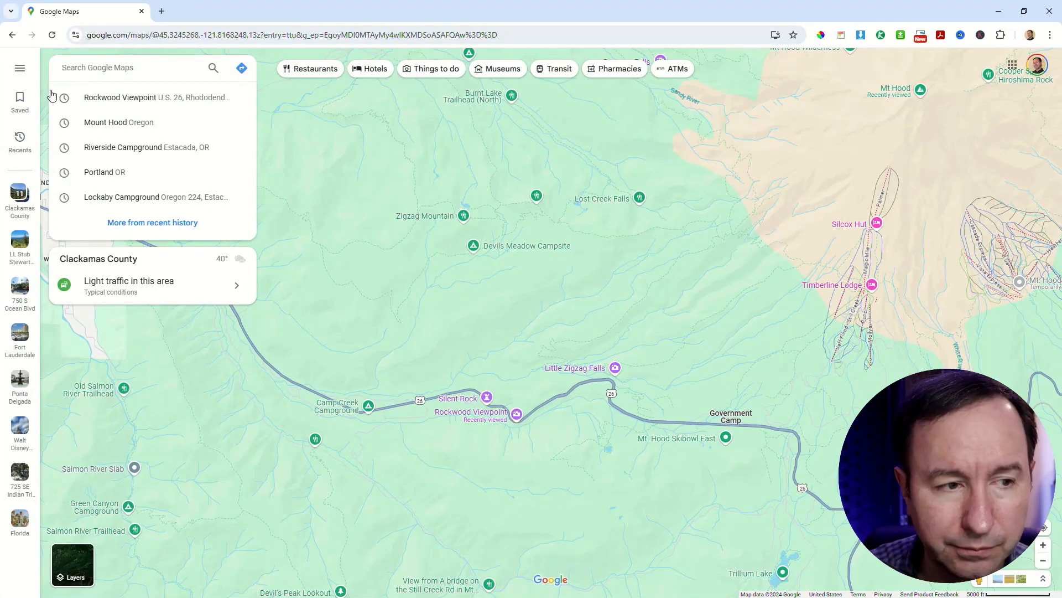
double_click(363, 19)
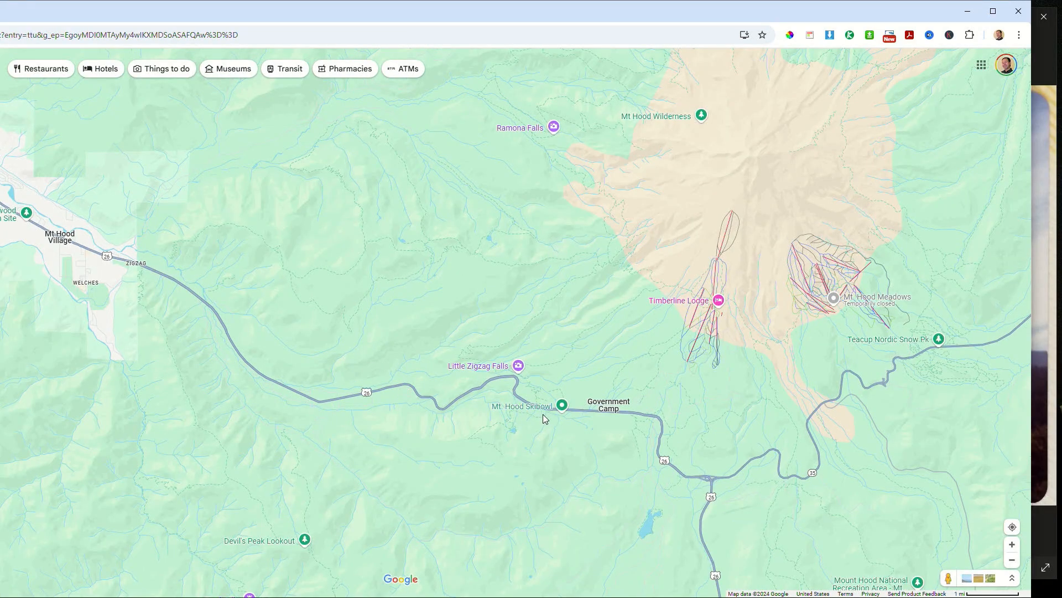
drag(390, 442, 277, 353)
scroll(295, 349, up, 2)
scroll(295, 353, up, 2)
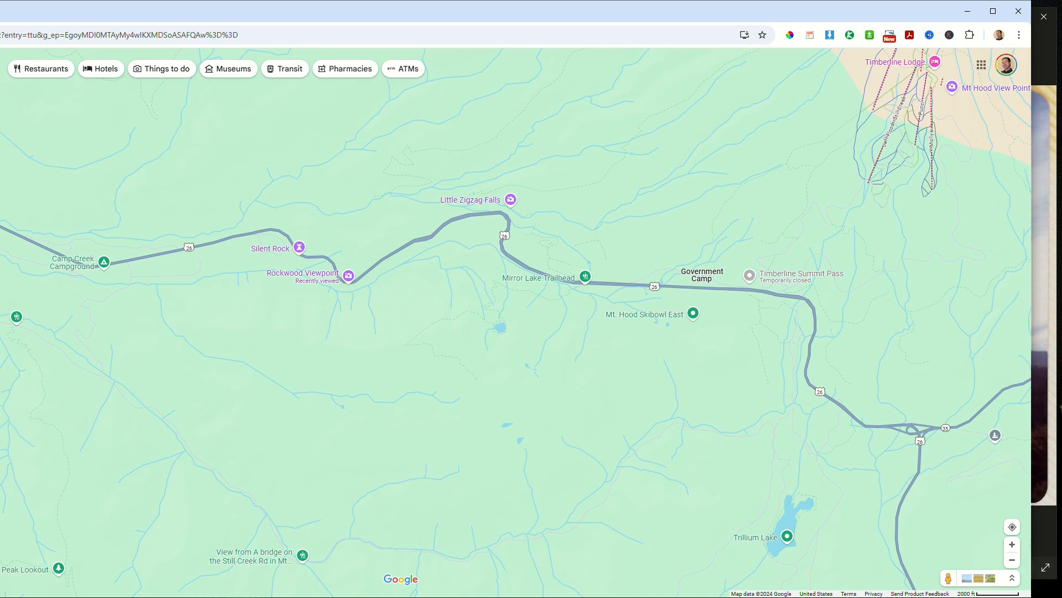
Step: Bring up the US-26 Street View near Rockwood Viewpoint and compare its May 2018, Oct 2022, Aug 2023 and Aug 2024 captures
drag(0, 110, 337, 93)
click(513, 88)
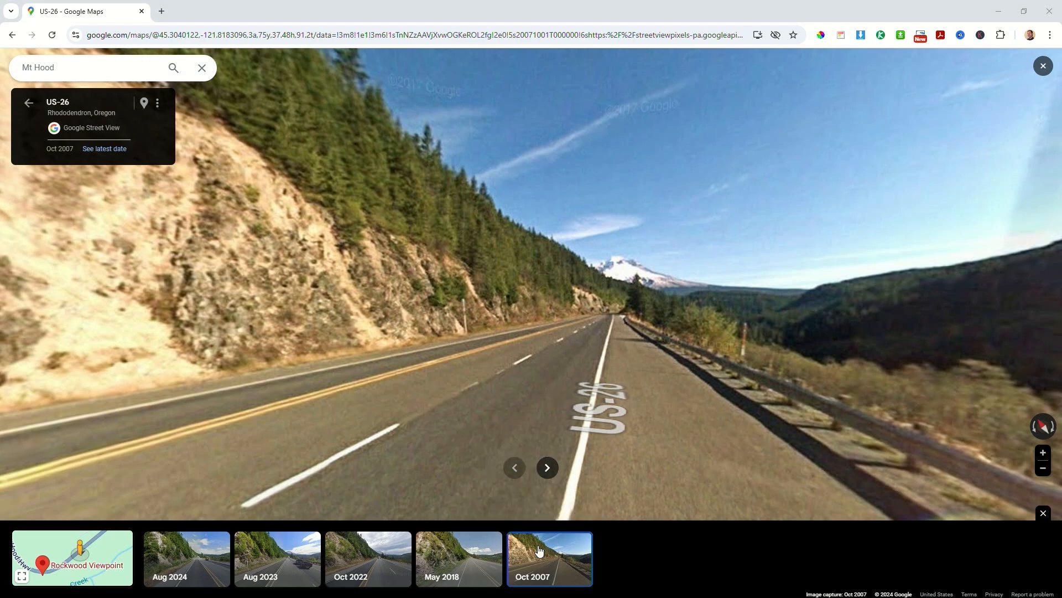
click(465, 572)
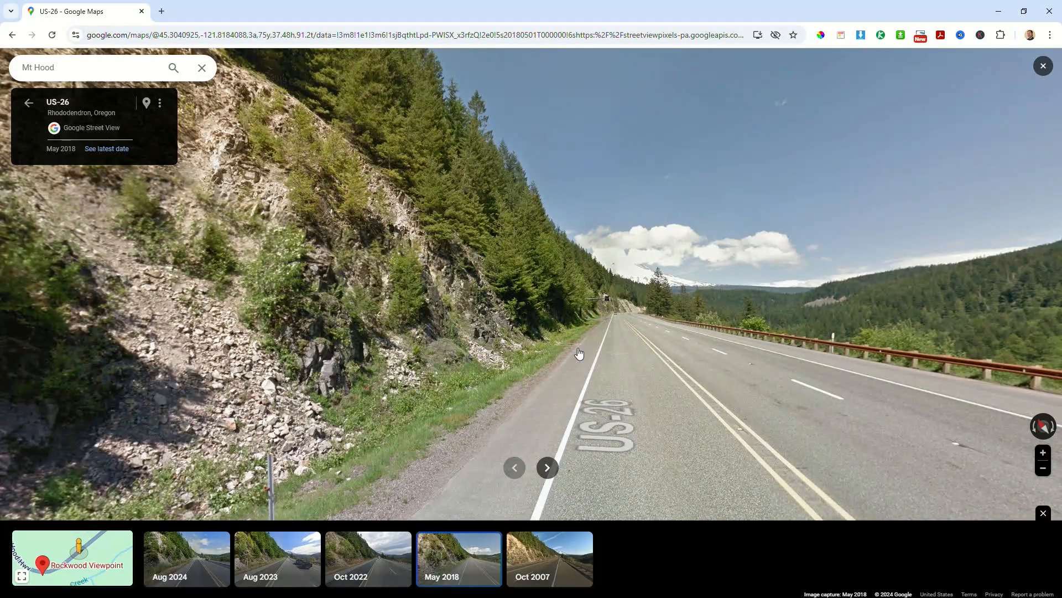
click(391, 567)
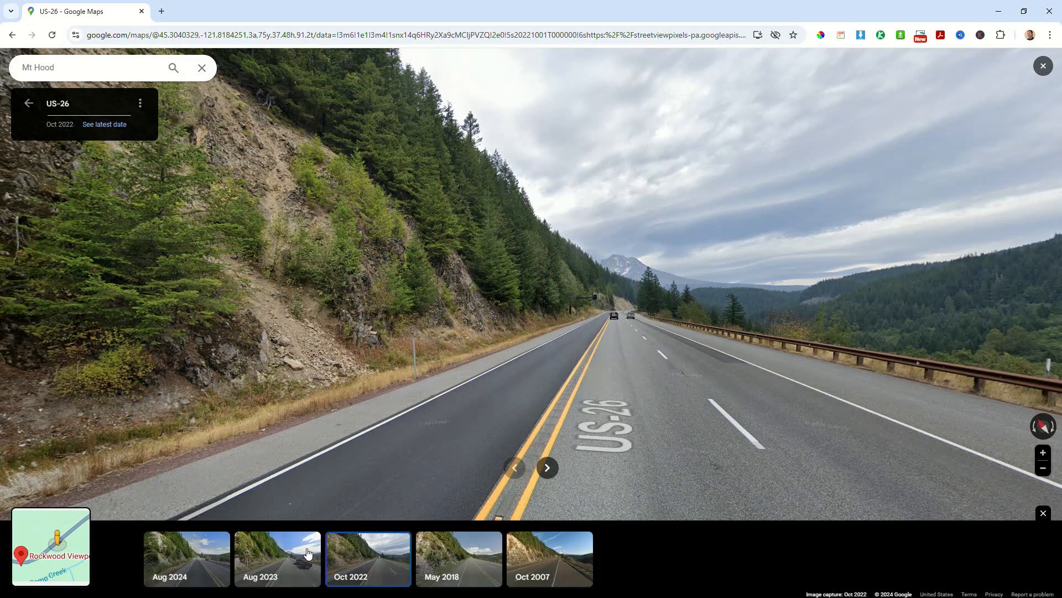
click(263, 562)
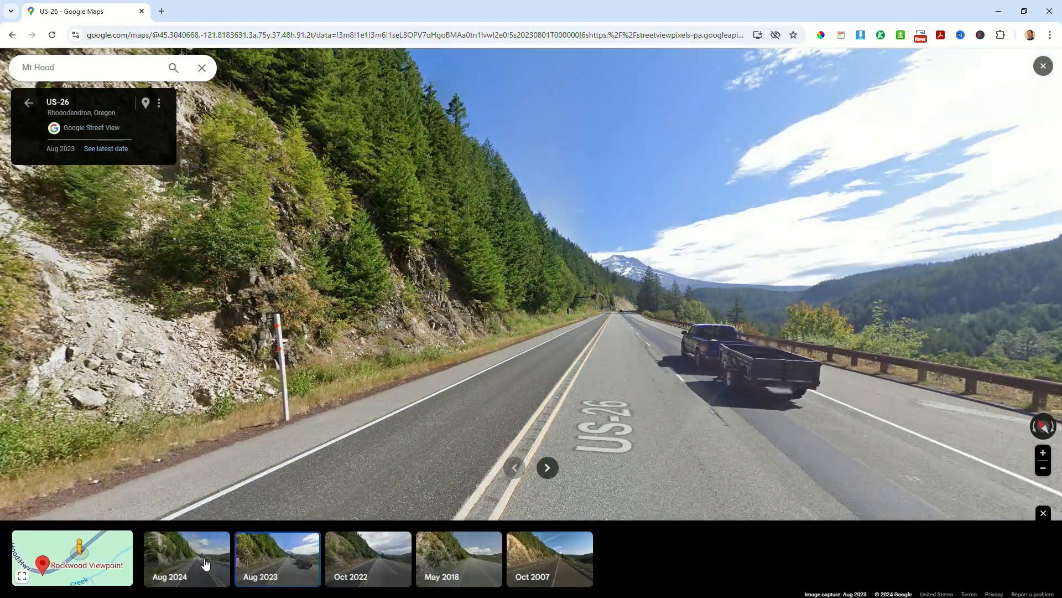
click(190, 565)
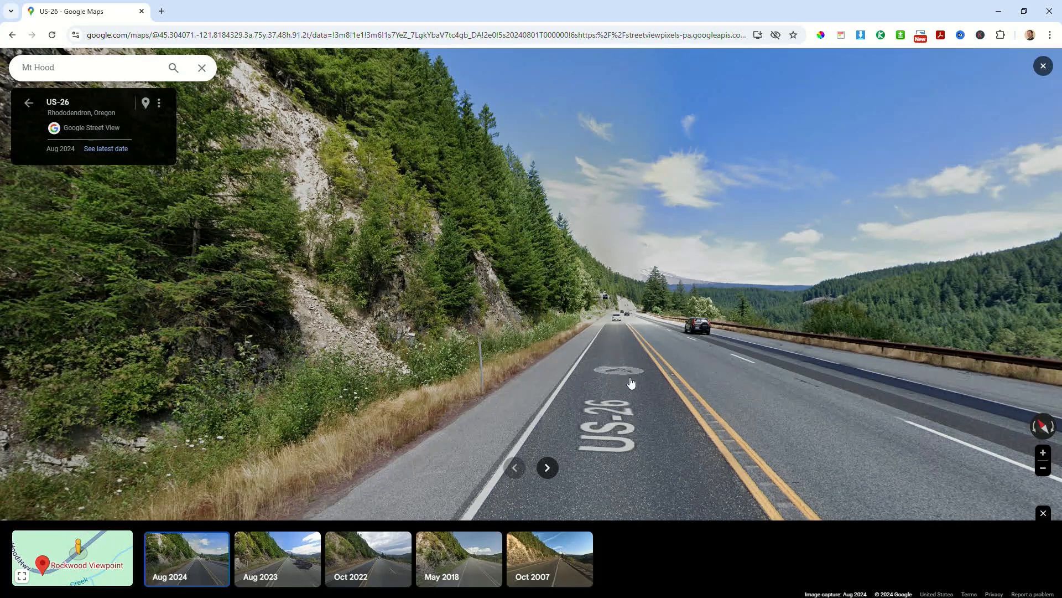
Step: Return Street View to the Oct 2007 capture and examine Mount Hood and the roadside guardrail up close
click(541, 563)
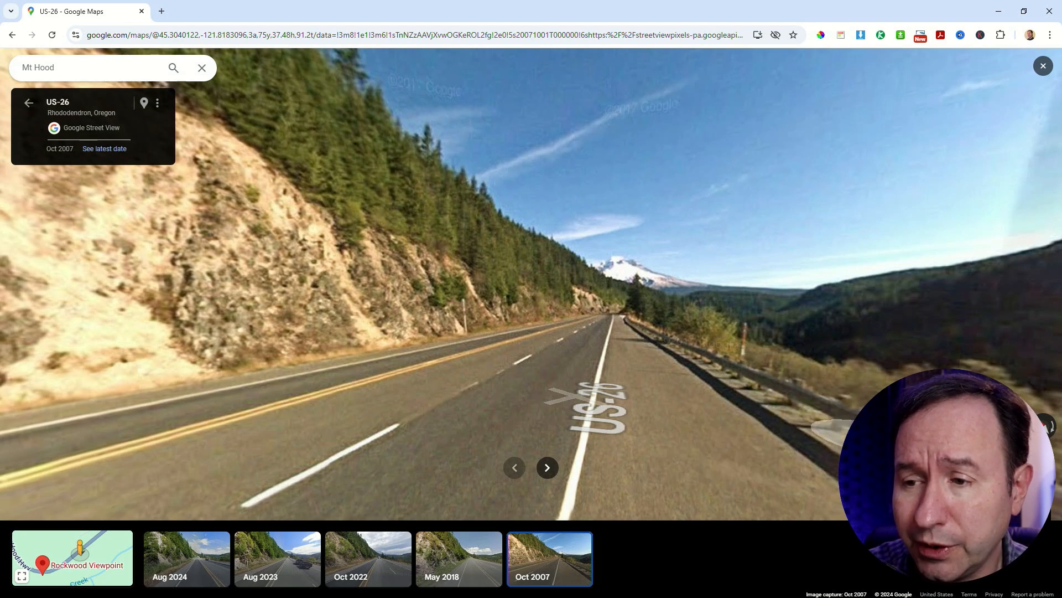
scroll(659, 343, up, 3)
drag(628, 316, 625, 367)
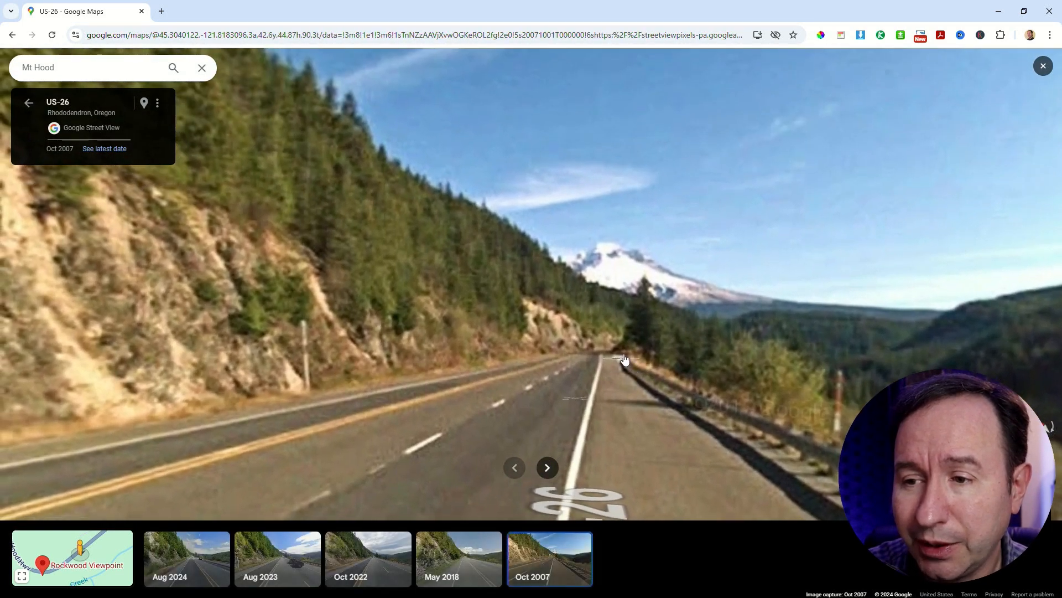
scroll(626, 367, down, 3)
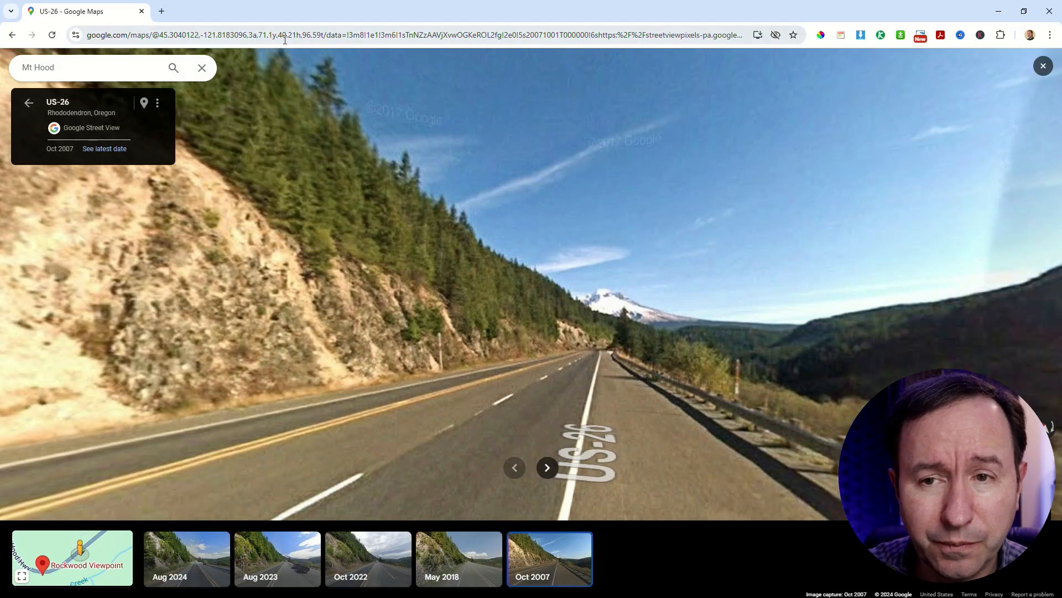
Step: Move the Street View window out of the way, return to the photo viewer and close the duplicate IMG_1227.JPEG window
drag(419, 12, 0, 27)
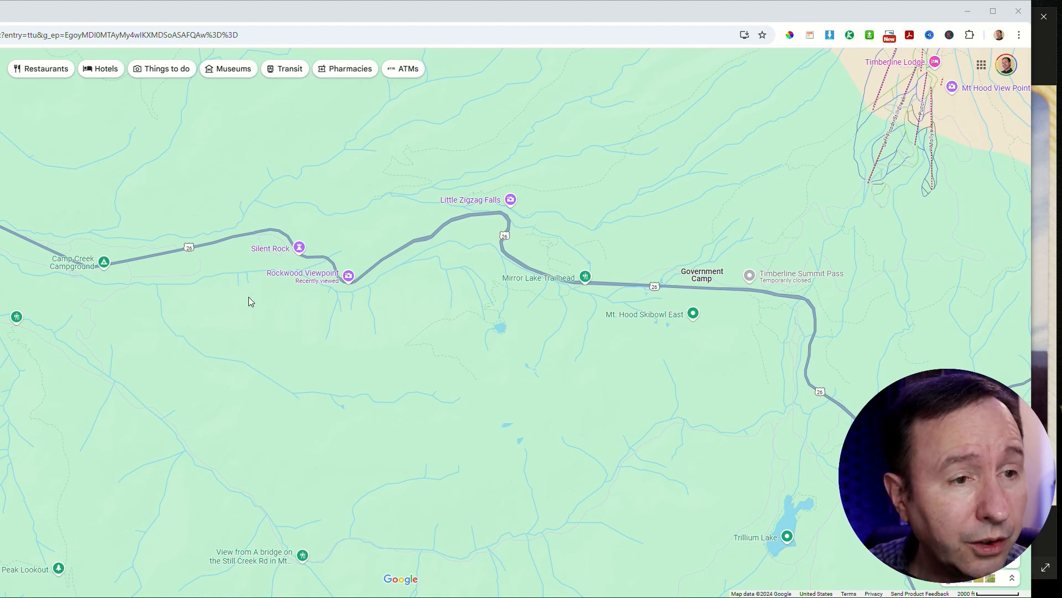
key(alt+Tab)
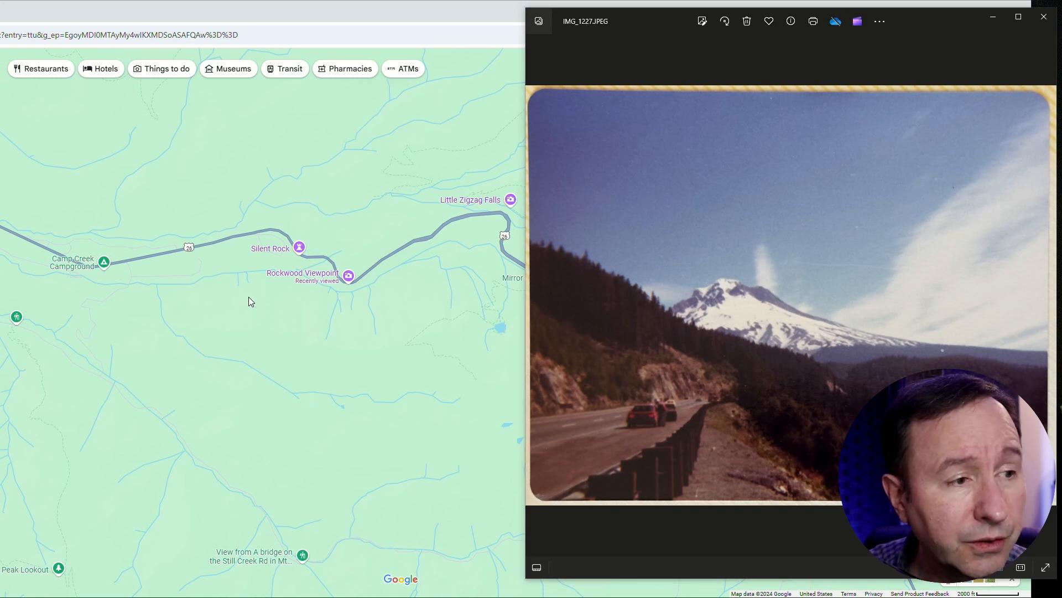
key(alt+Tab)
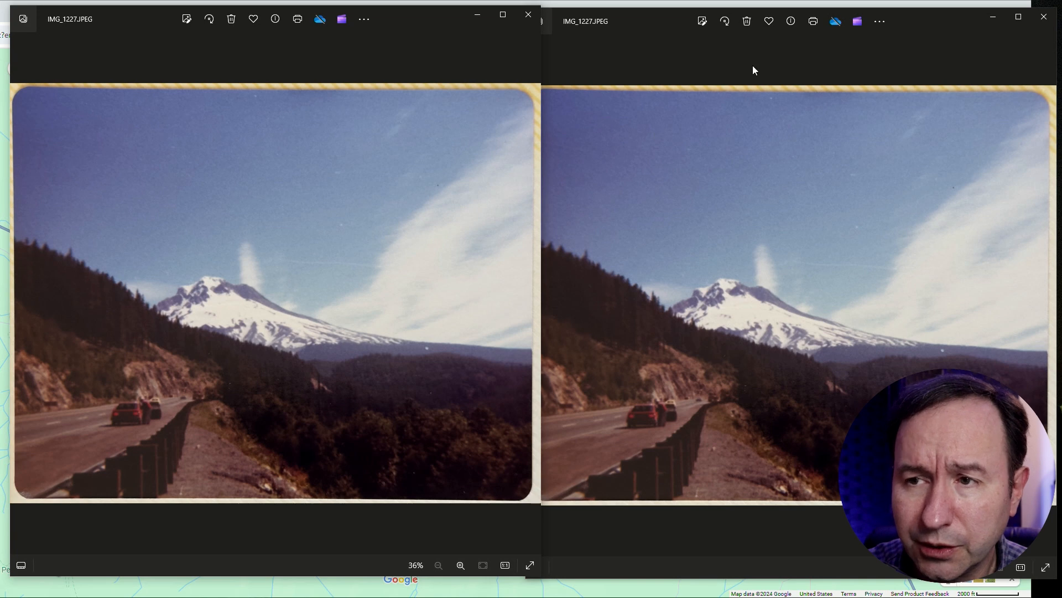
click(533, 18)
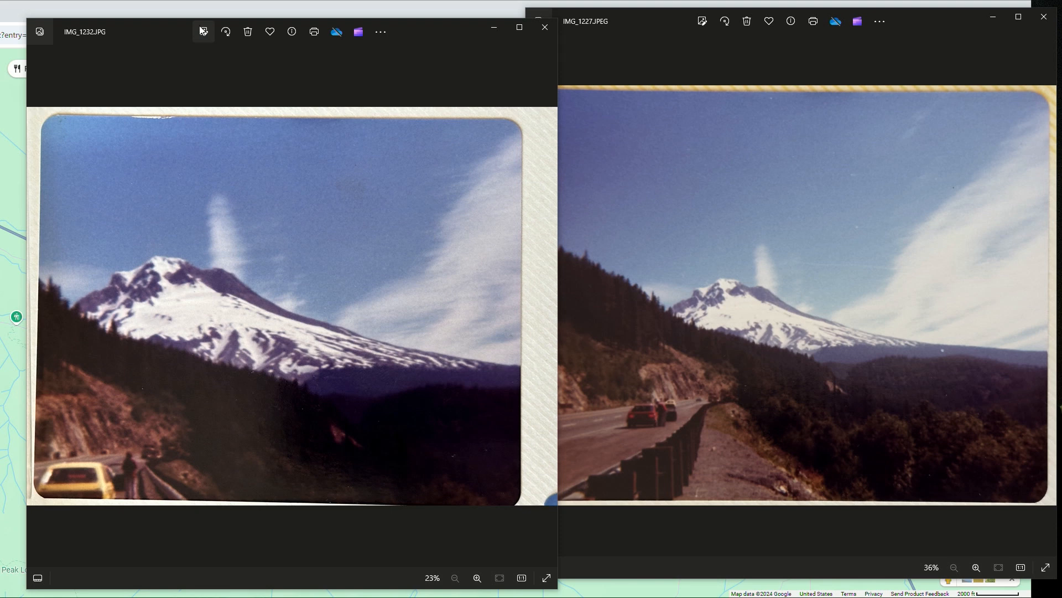
Step: Open the IMG_1232.JPG photo for cropping in the photo editor
click(38, 28)
click(566, 27)
click(290, 34)
click(291, 34)
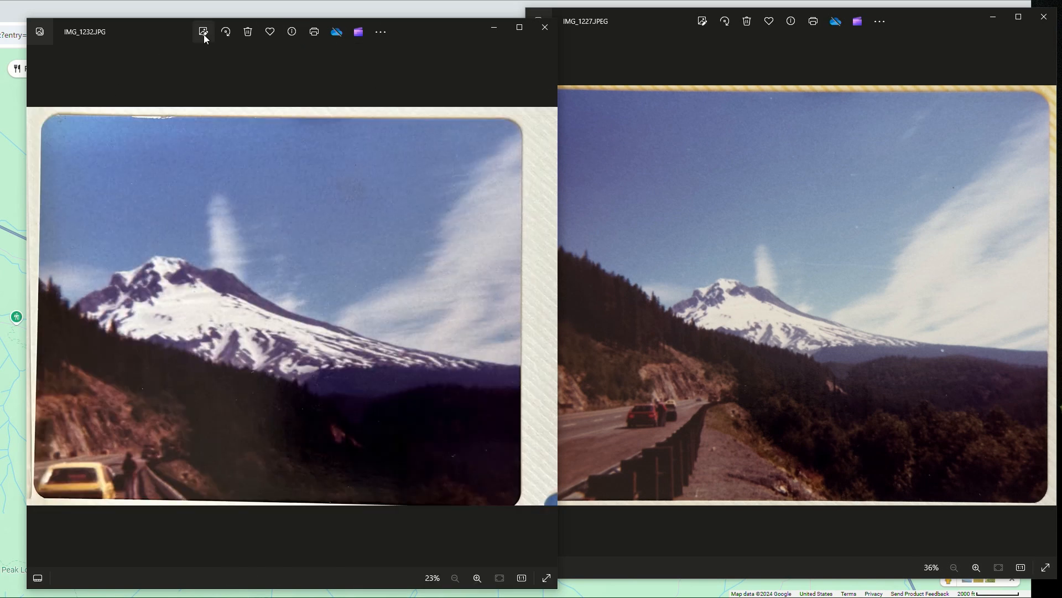
click(203, 32)
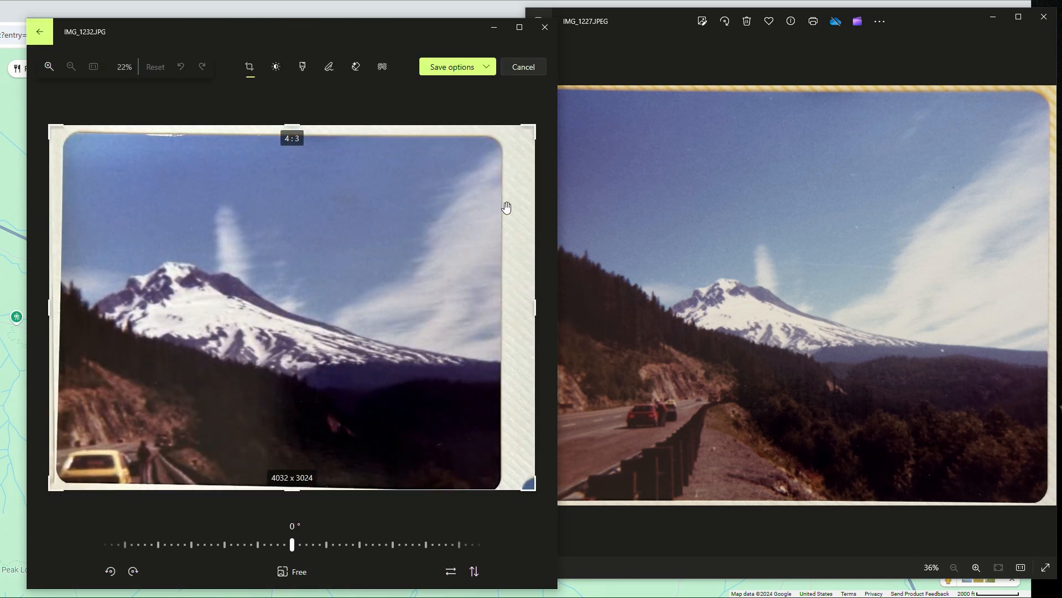
drag(534, 130, 499, 141)
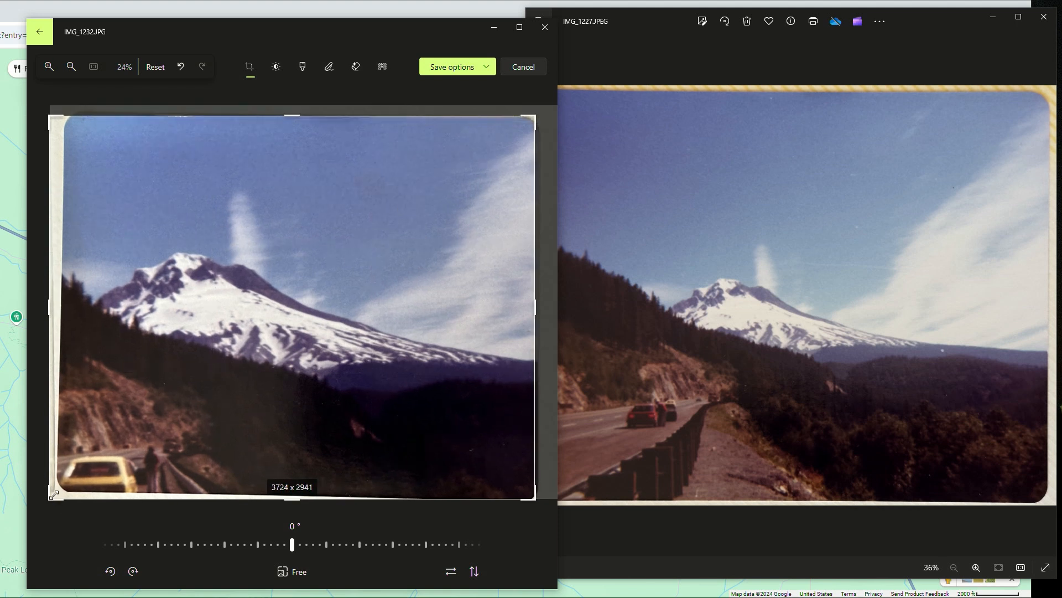
drag(54, 494, 52, 495)
key(ctrl+z)
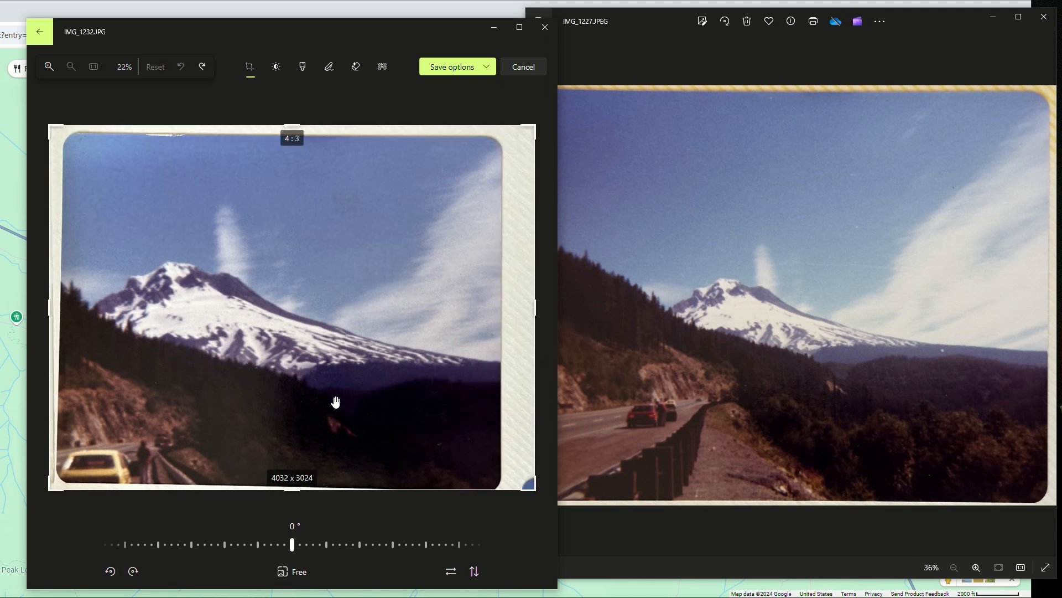
Step: Straighten IMG_1232.JPG by -0.5° and crop away its album-page borders, saving over the original file
mouse_move(292, 544)
mouse_down()
mouse_move(274, 543)
mouse_move(307, 538)
mouse_up()
drag(47, 125, 56, 133)
drag(287, 488, 288, 487)
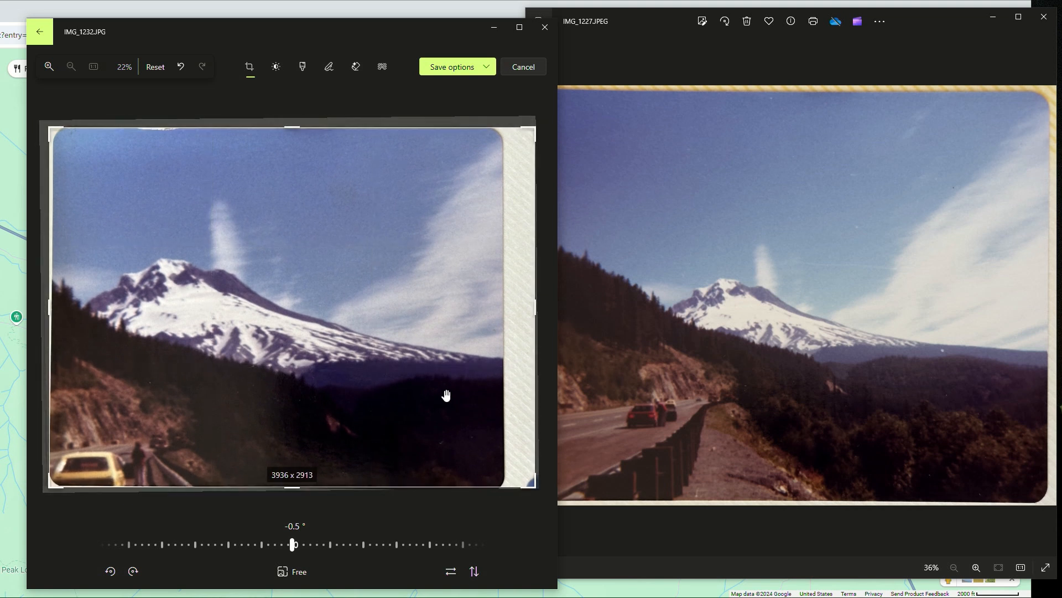
drag(533, 305, 504, 306)
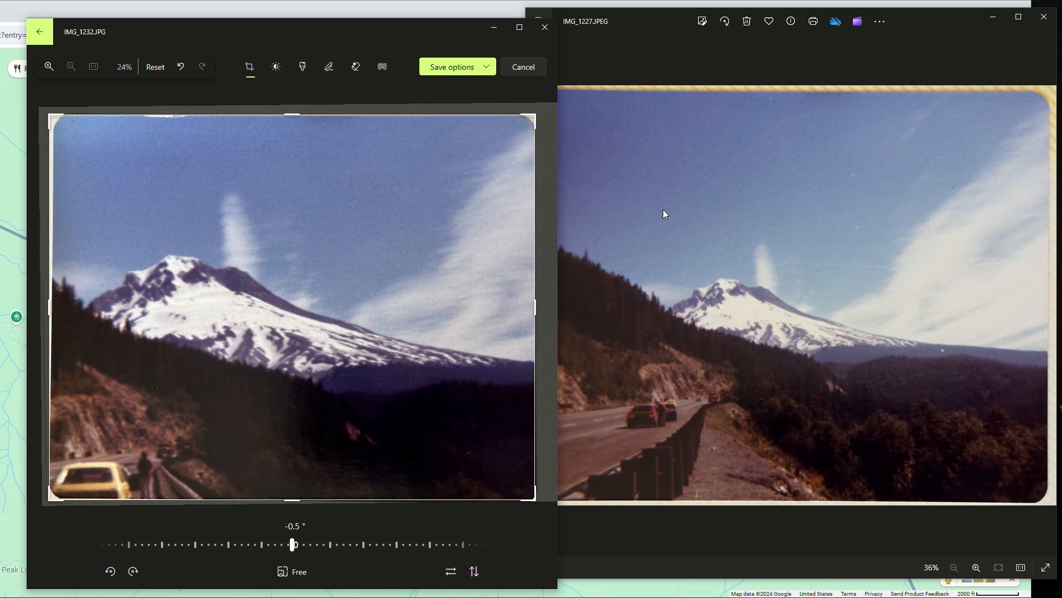
click(463, 68)
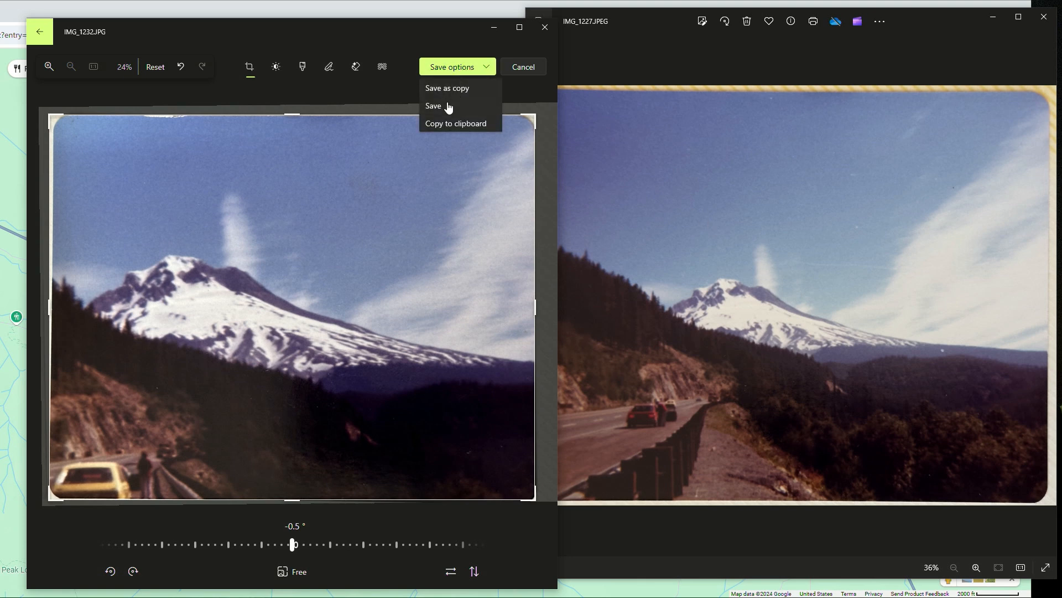
click(442, 105)
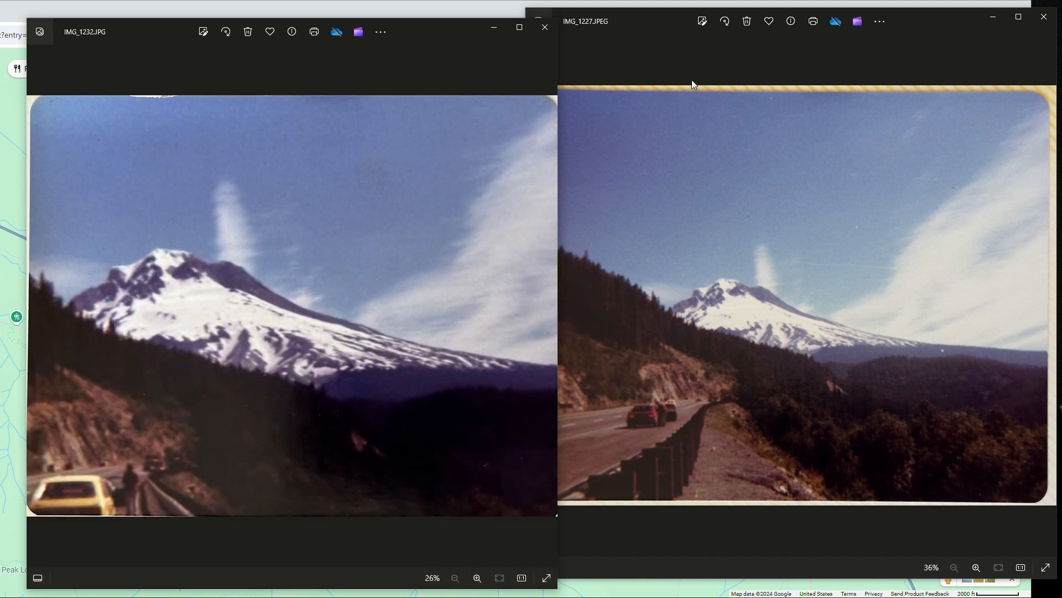
Step: Open IMG_1227.JPEG for editing and crop its borders on all sides to about 2568 x 2028 pixels
click(686, 76)
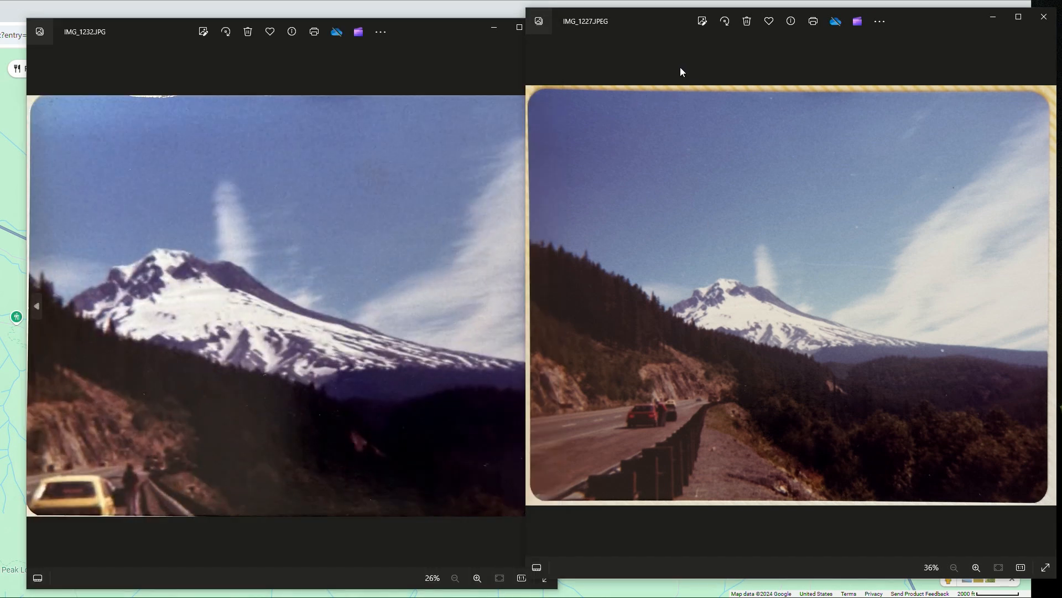
click(701, 21)
drag(548, 109, 552, 109)
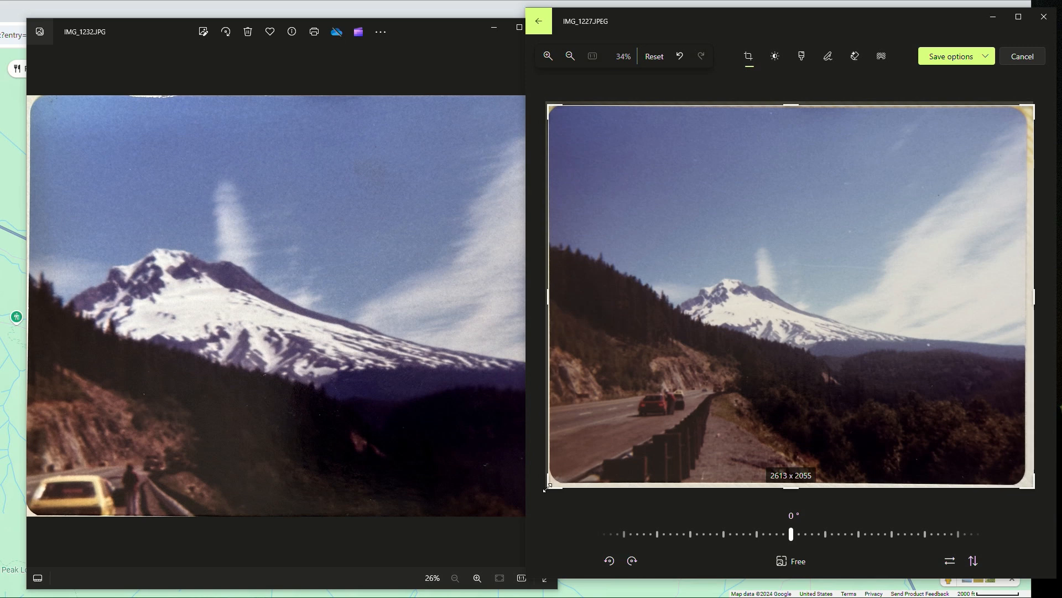
drag(791, 487, 791, 480)
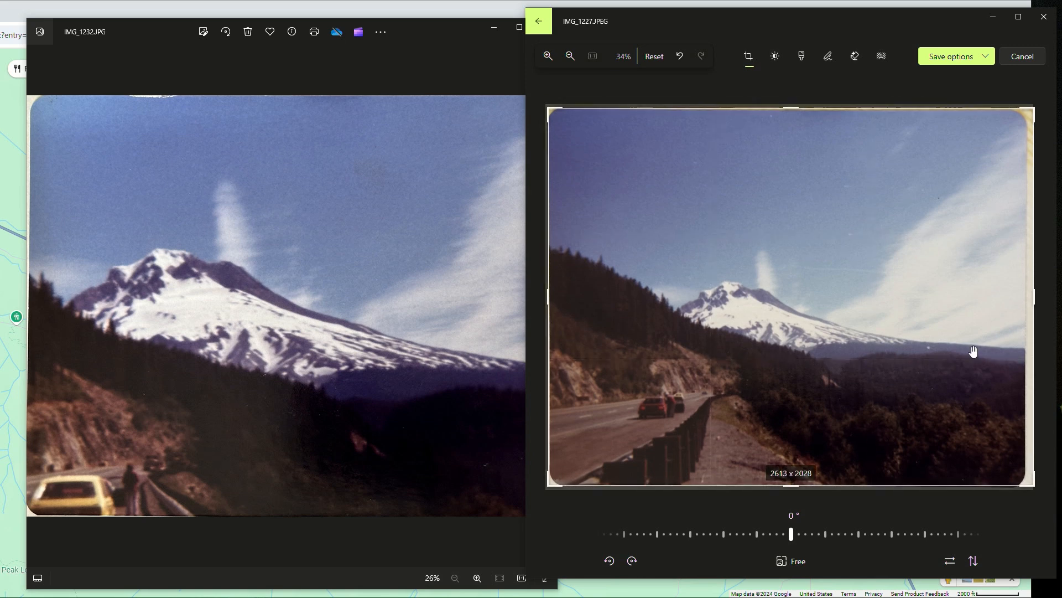
drag(1034, 297, 1028, 297)
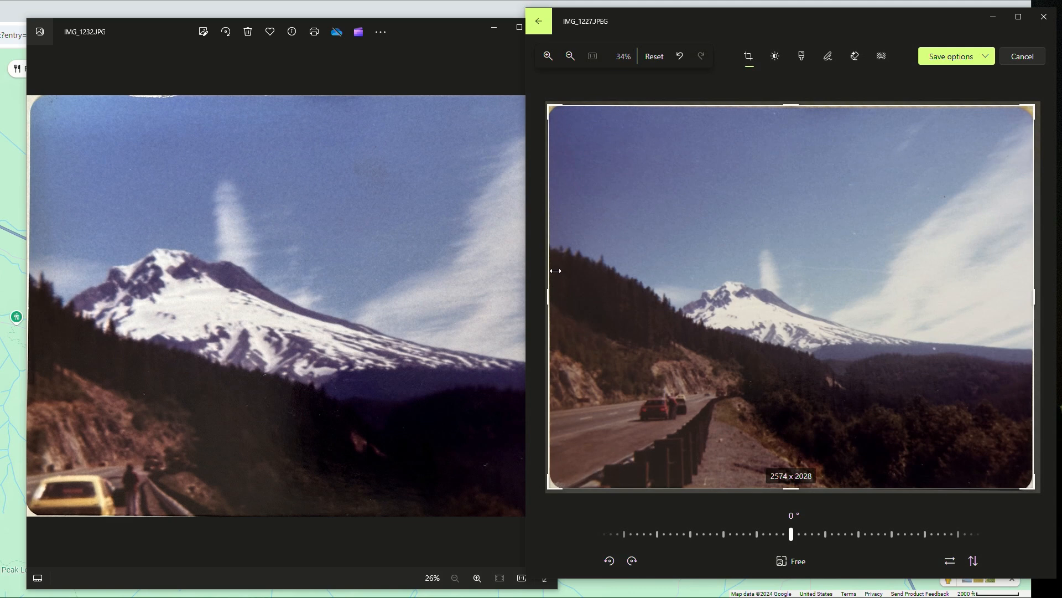
drag(549, 294, 550, 295)
Step: Trim the upper edge of IMG_1227.JPEG to about 2568 x 2019 pixels and save over the original
click(956, 56)
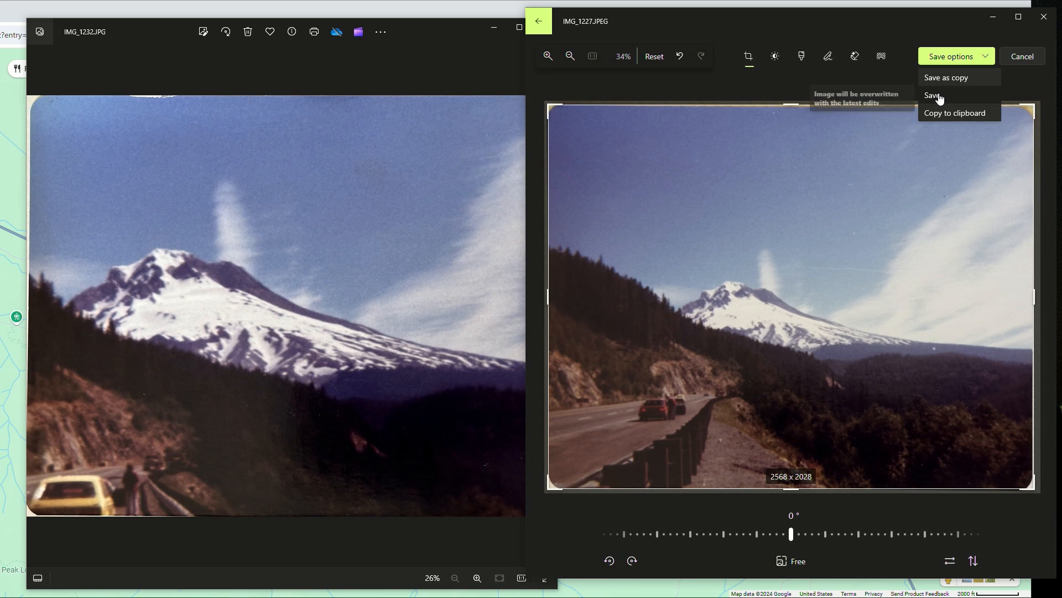
drag(790, 101, 789, 103)
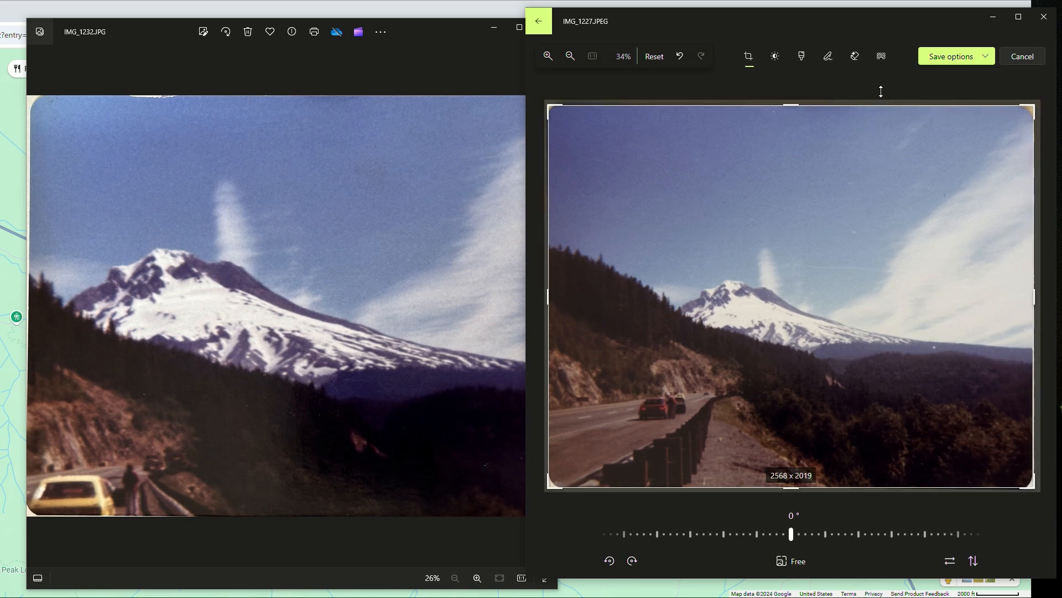
click(951, 58)
click(944, 98)
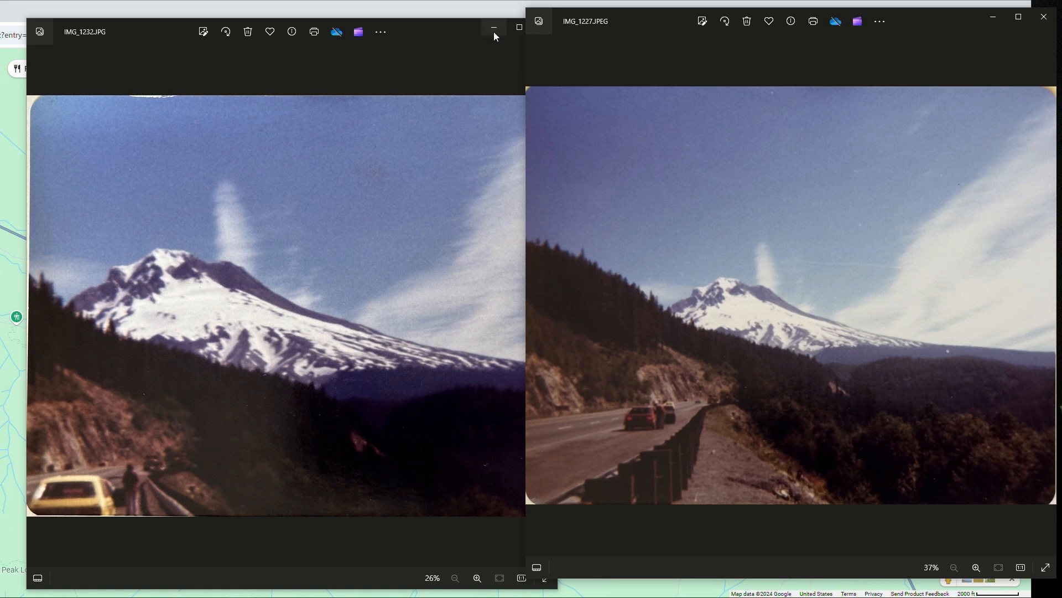
Step: Switch to Photoshop with IMG_1227.JPEG open and set the Spot Healing Brush size to 31
drag(471, 35, 423, 8)
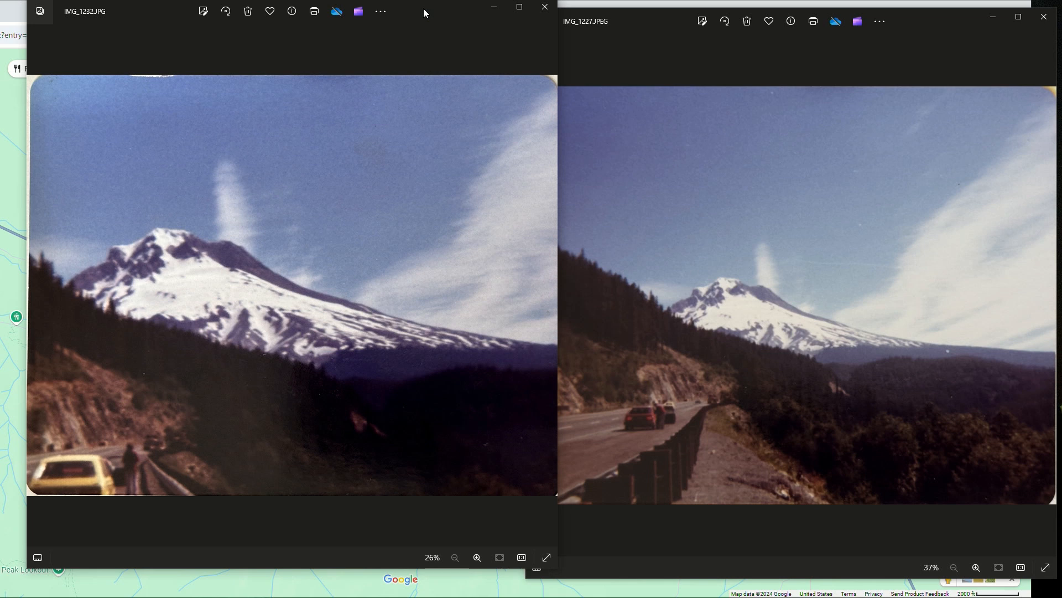
click(904, 22)
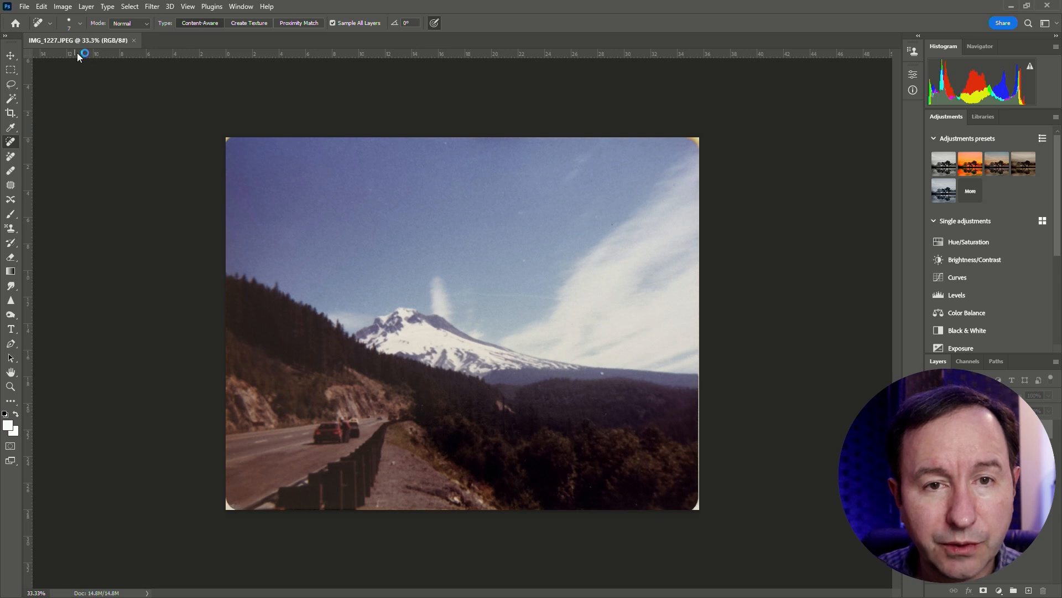
click(81, 24)
drag(20, 54, 34, 54)
Step: Heal the rounded light corners and the pale strip along the right edge of IMG_1227.JPEG with the Spot Healing Brush
click(229, 142)
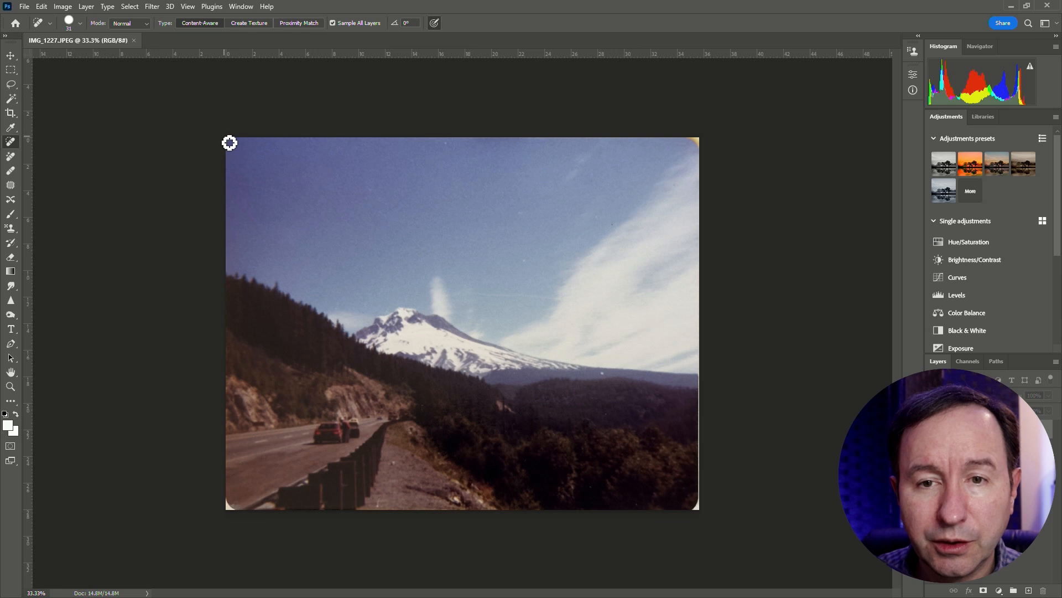
click(700, 142)
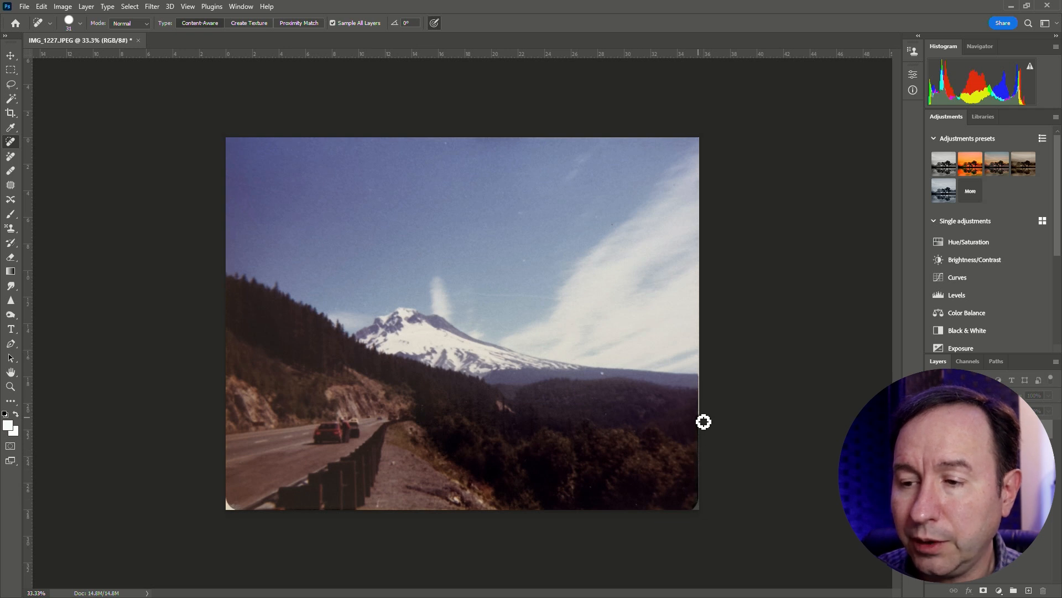
drag(703, 406, 702, 266)
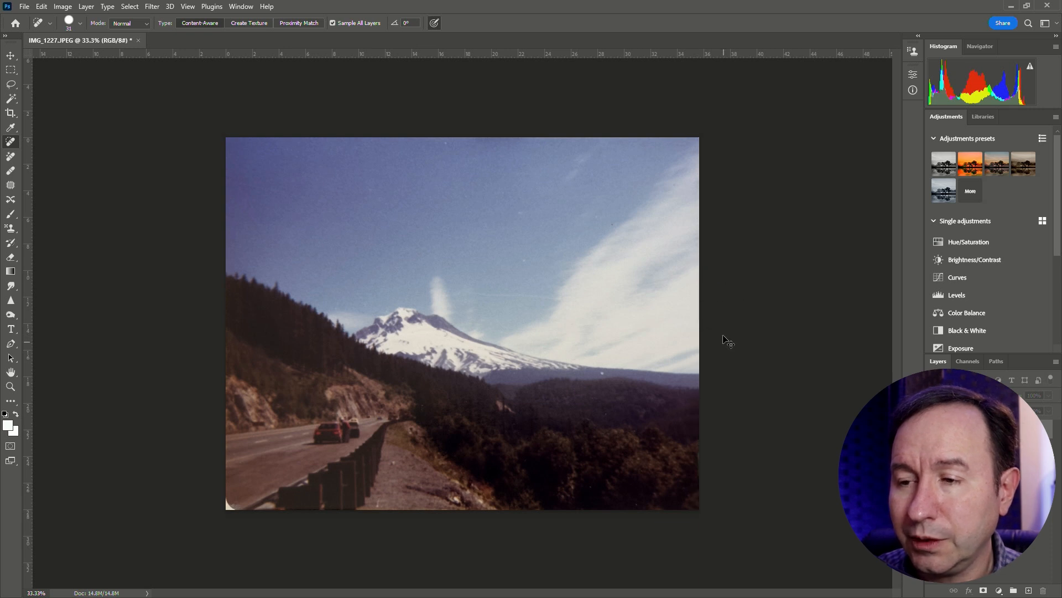
mouse_move(706, 332)
mouse_down()
mouse_move(704, 314)
mouse_move(697, 514)
mouse_move(721, 500)
mouse_move(711, 507)
mouse_up()
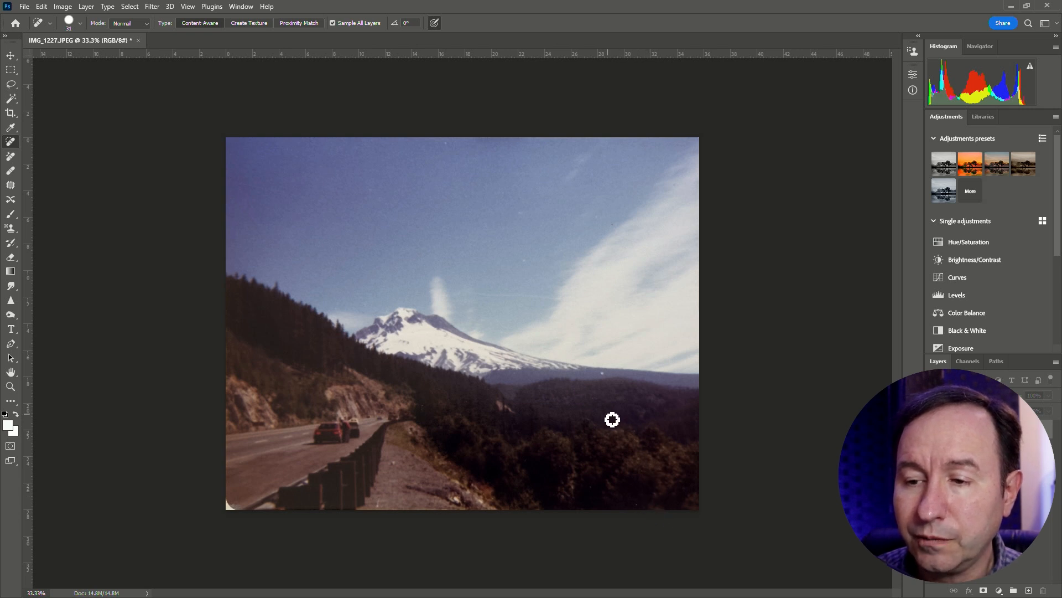
mouse_move(232, 501)
mouse_down()
mouse_move(241, 515)
mouse_move(227, 519)
mouse_move(242, 519)
mouse_up()
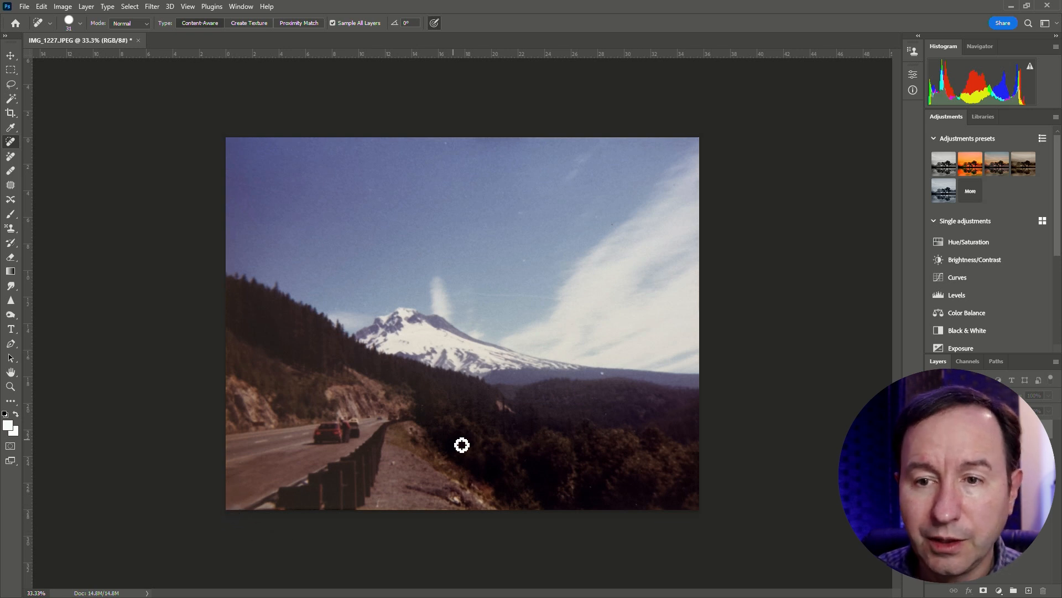
Step: Remove the faint horizontal line in the sky beside the cloud plume with spot healing, and turn on CMYK proof colors
key(ctrl+plus)
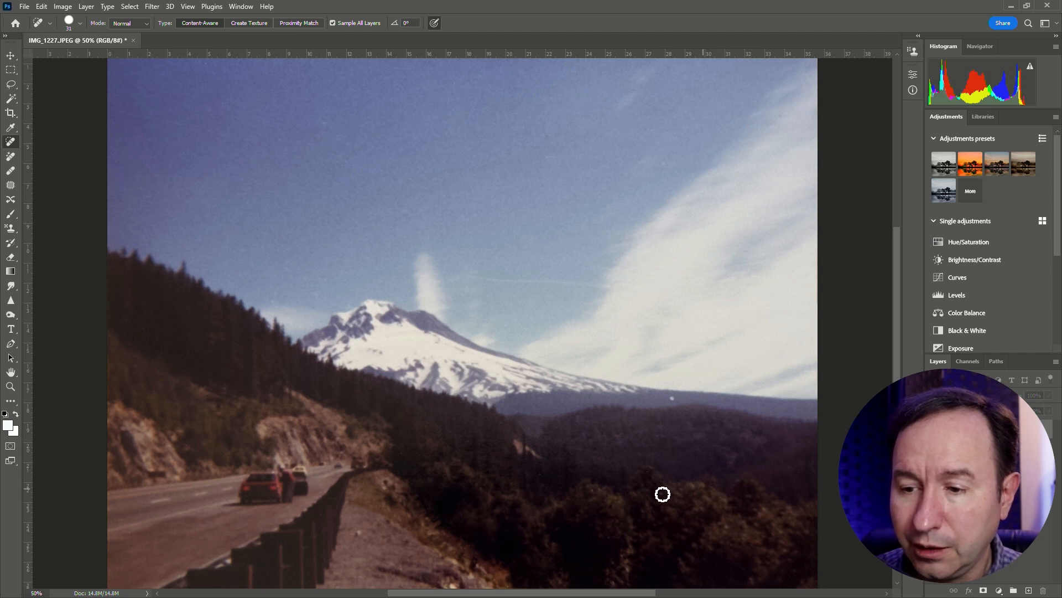
key(ctrl+plus)
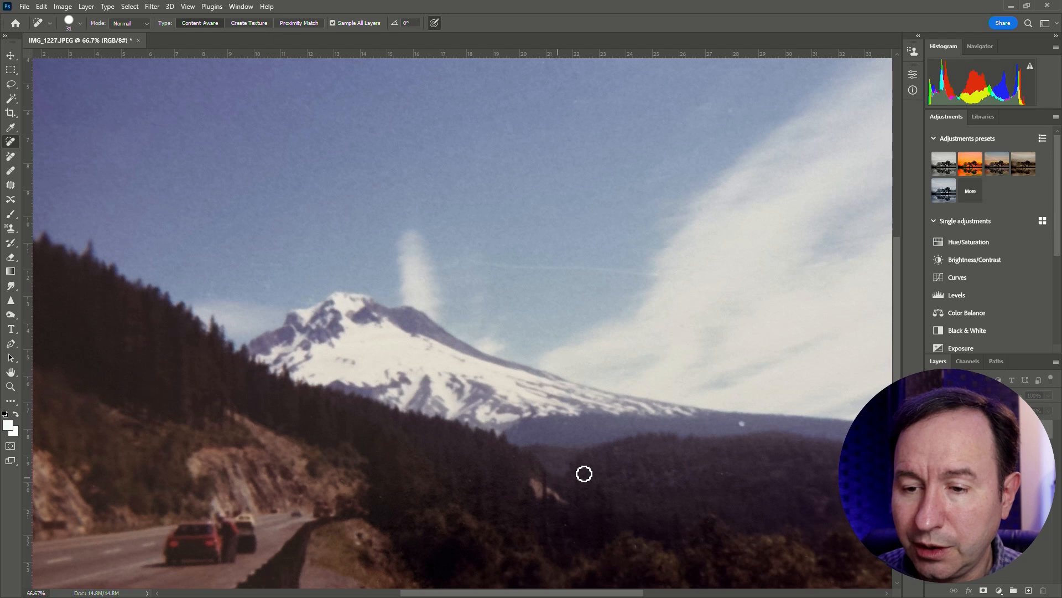
scroll(567, 477, down, 5)
scroll(620, 476, down, 2)
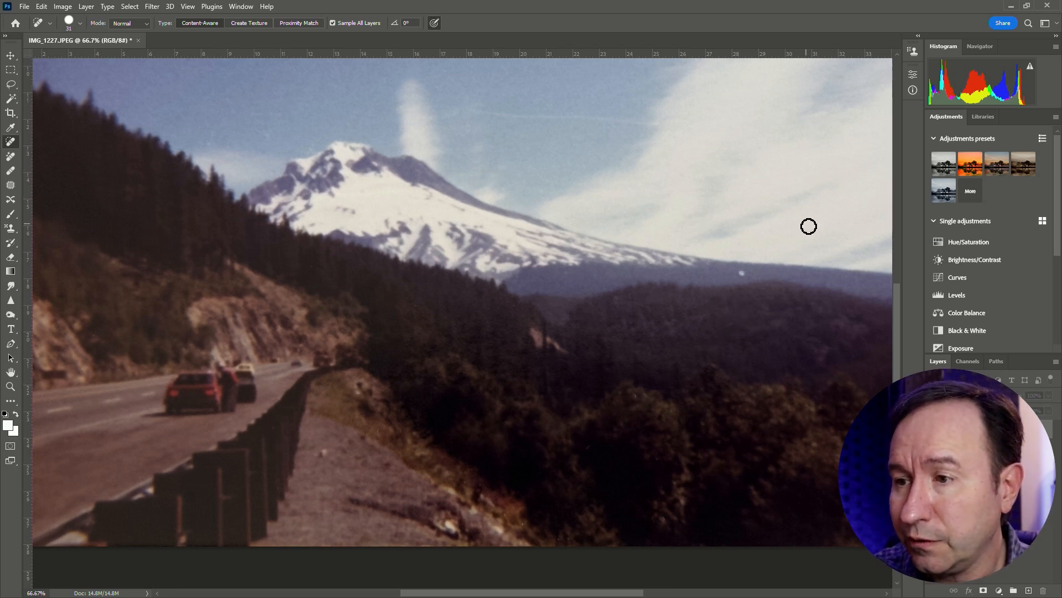
scroll(892, 303, up, 5)
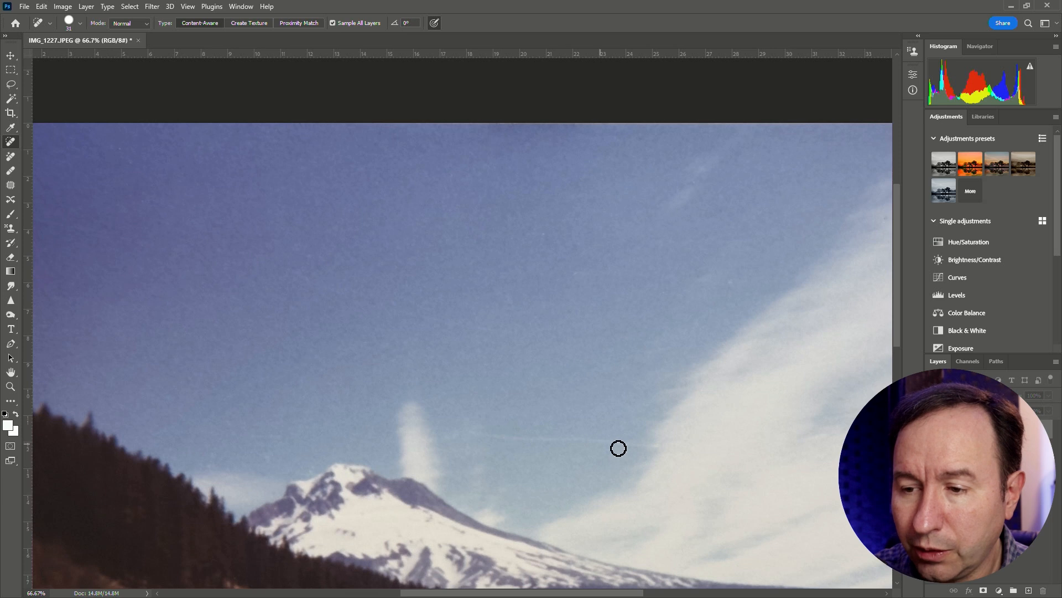
scroll(553, 440, down, 1)
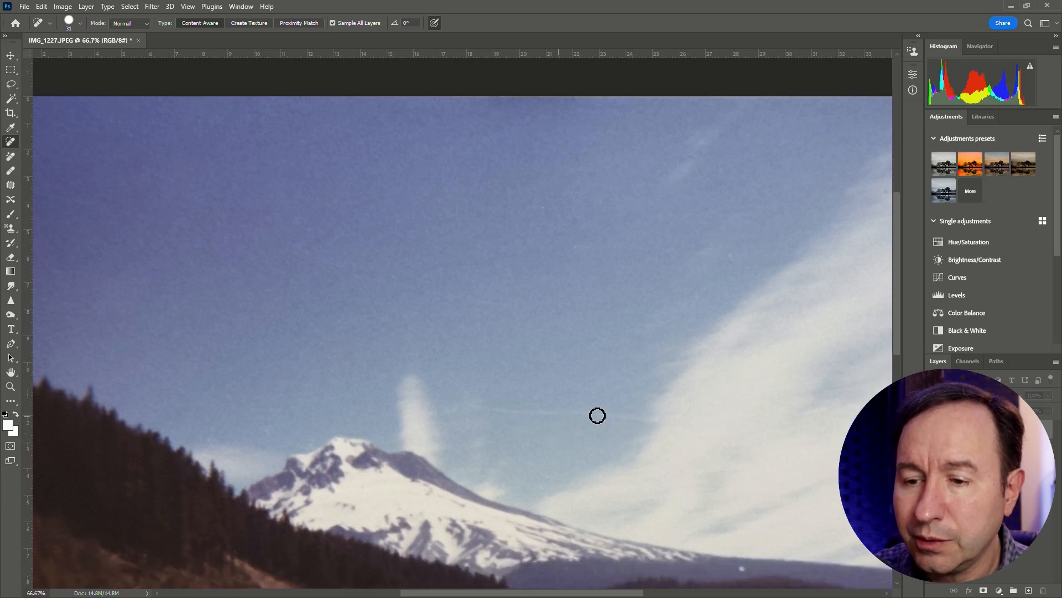
scroll(726, 410, down, 4)
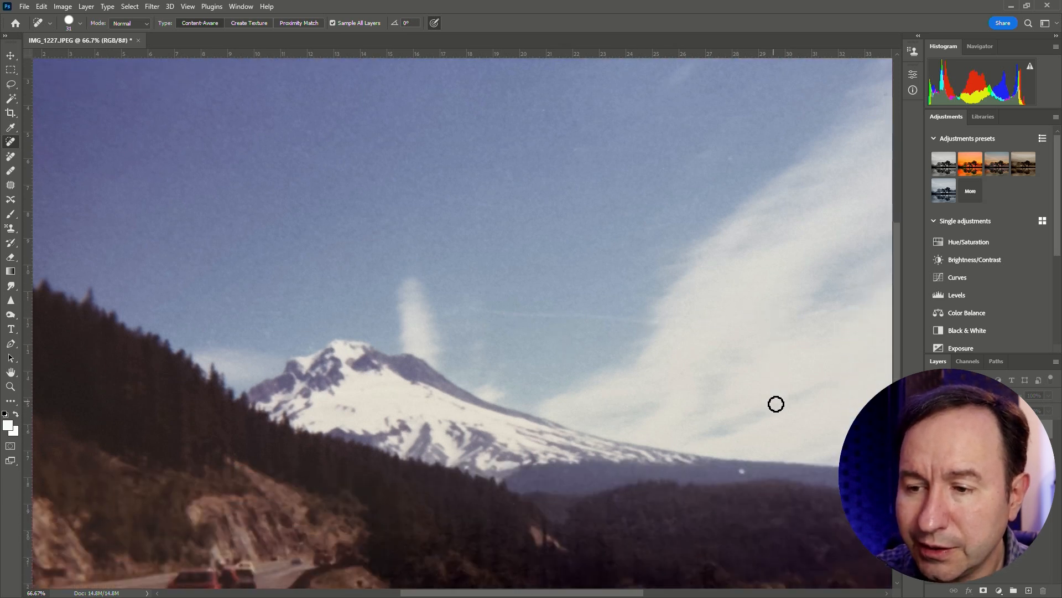
scroll(692, 370, down, 4)
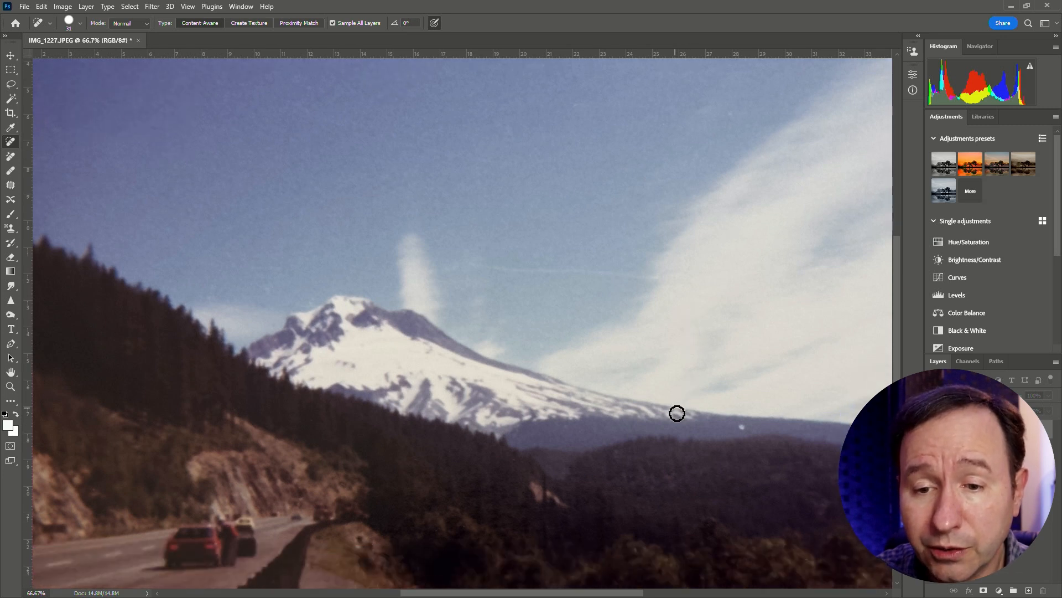
drag(472, 222, 660, 235)
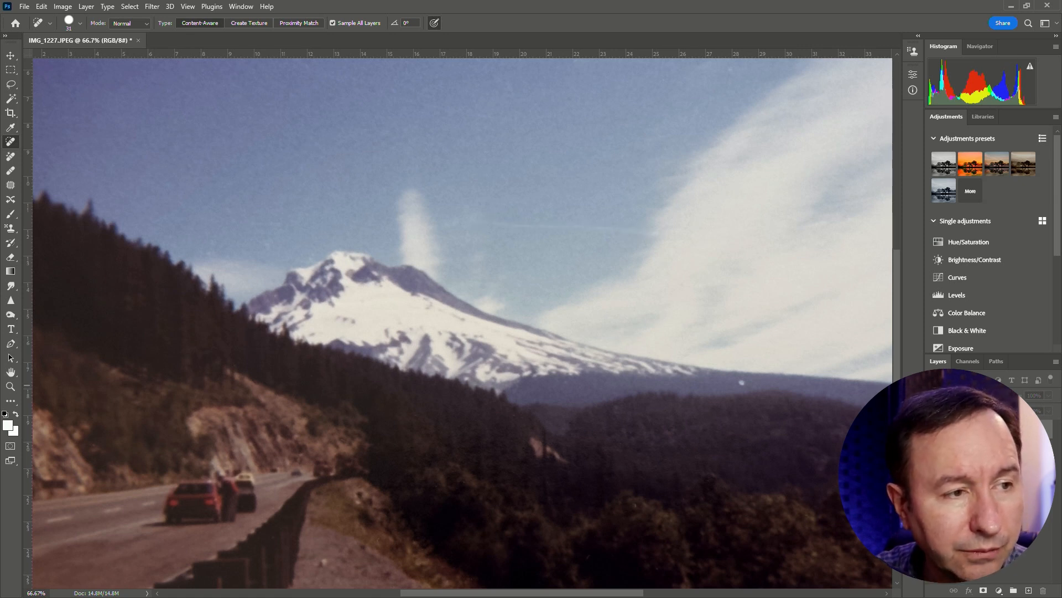
key(ctrl+y)
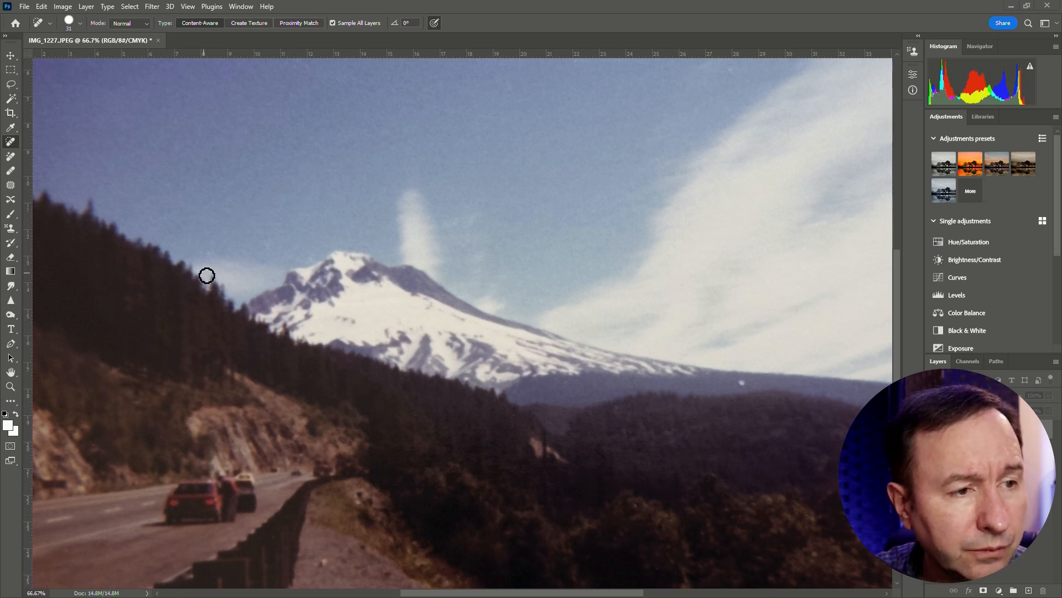
Step: Compare the retouched photo with IMG_1232.JPG in the photo viewer, and check the retouched image again in Photoshop
key(alt+Tab)
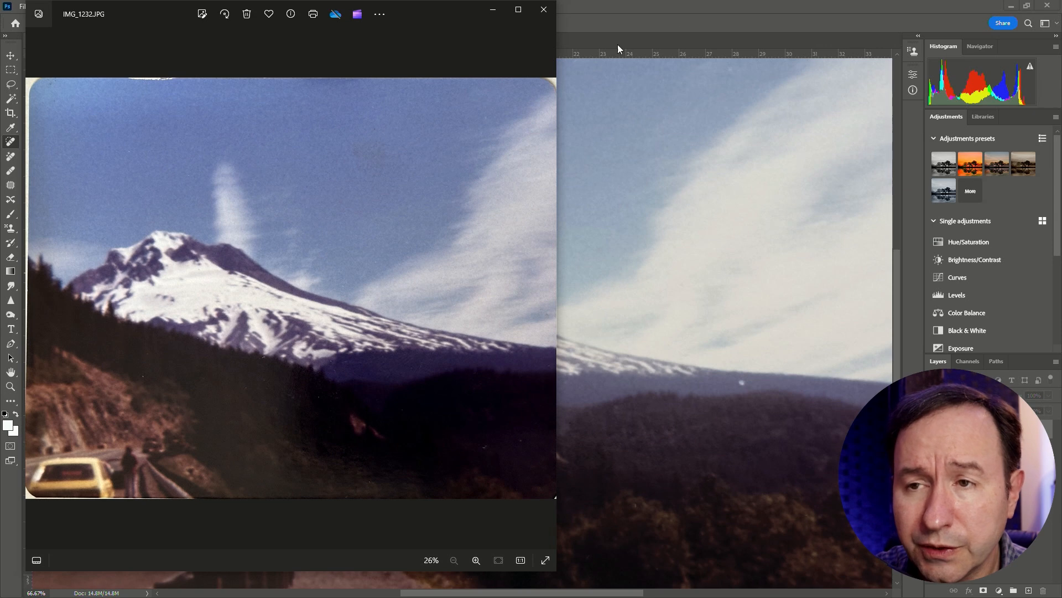
click(680, 22)
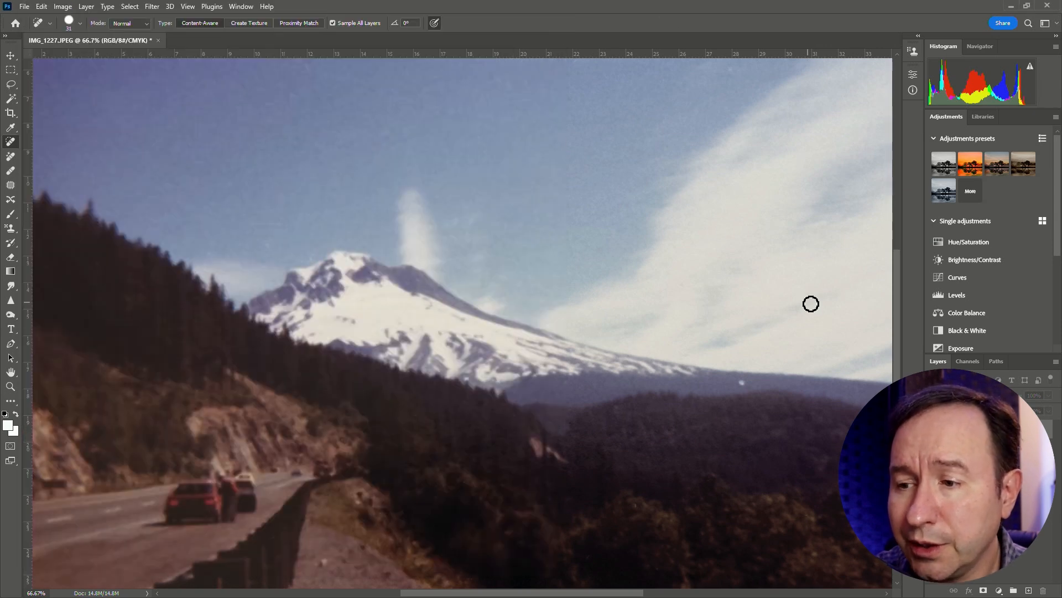
scroll(812, 304, down, 5)
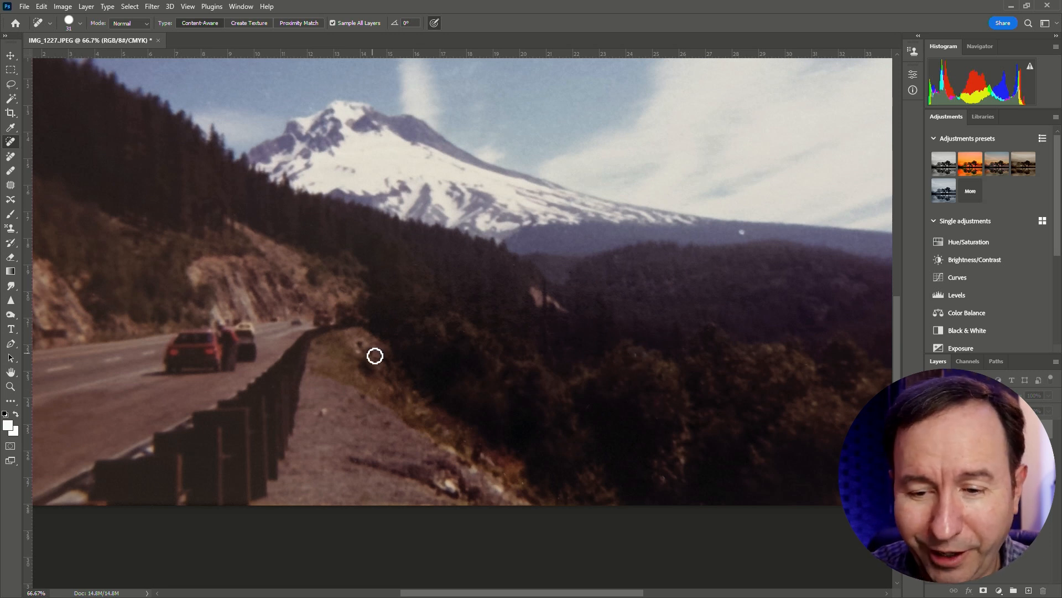
scroll(501, 268, down, 1)
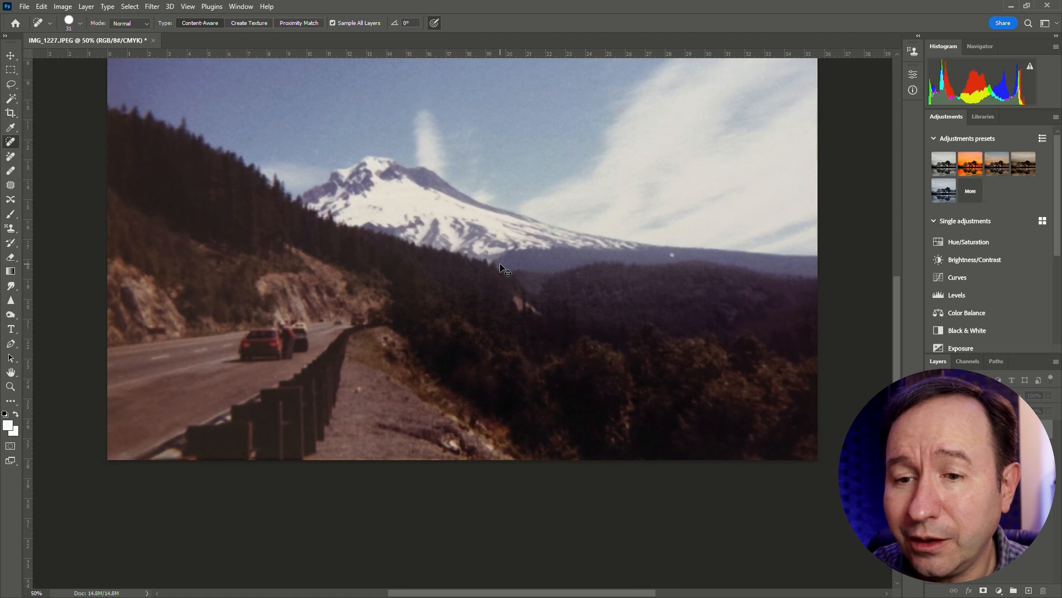
scroll(504, 268, up, 5)
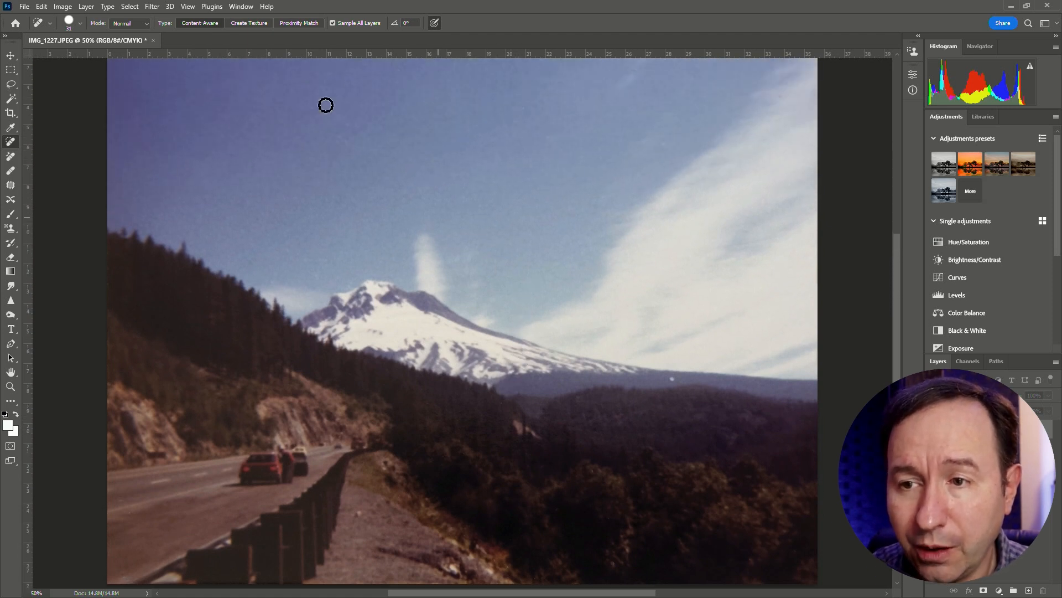
Step: Try Auto Tone on the photo, compare it with the untoned version by undoing and redoing, and undo it
click(63, 6)
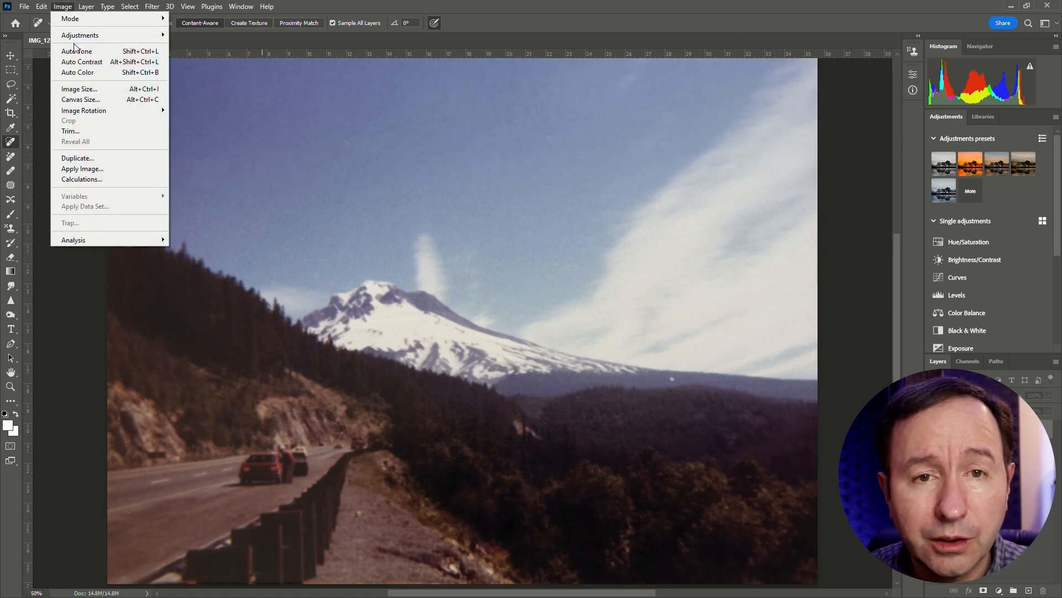
click(76, 51)
key(ctrl+z)
key(ctrl+shift+z)
key(ctrl+z)
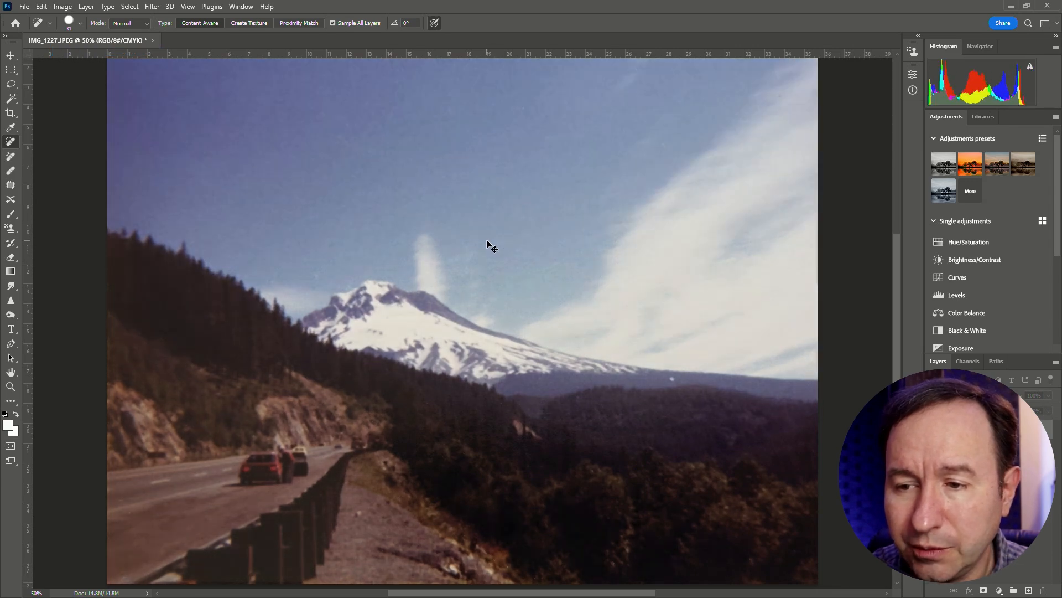
key(ctrl+shift+z)
click(64, 7)
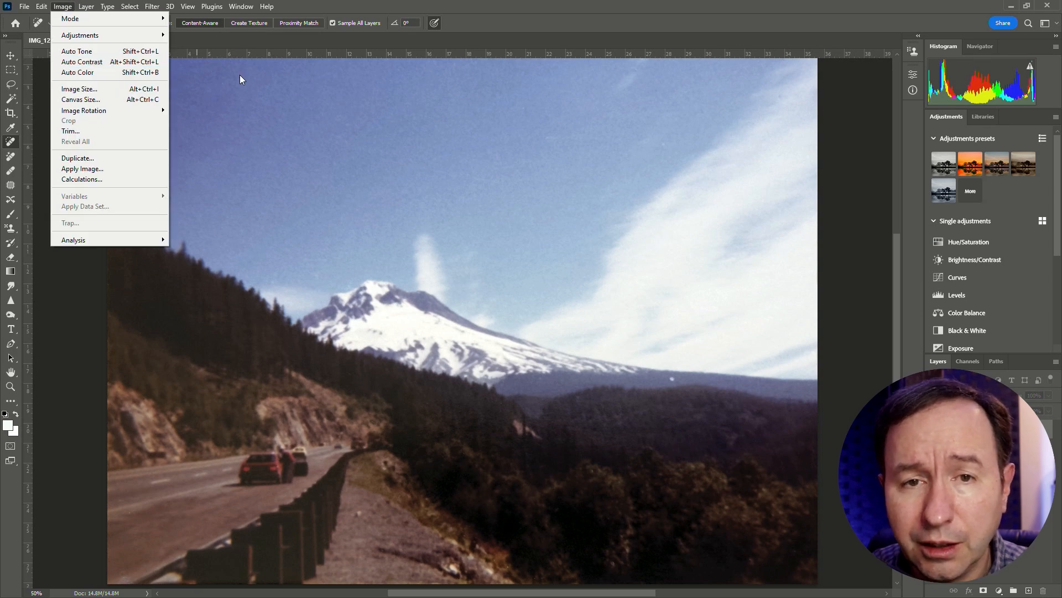
click(220, 89)
key(ctrl+z)
Step: Try Auto Contrast and Auto Color on the photo, undoing each one
click(63, 6)
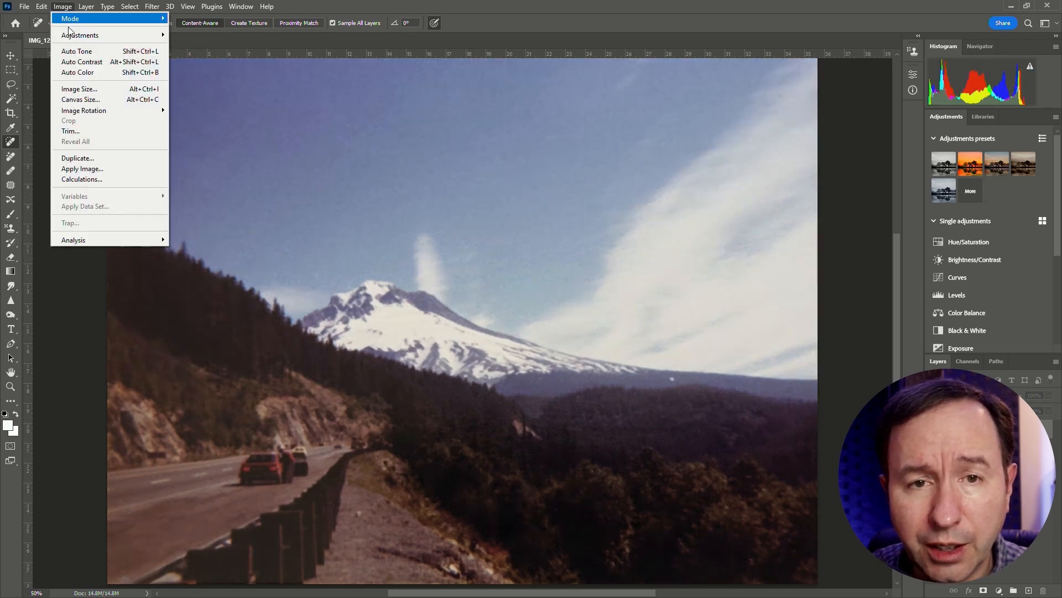
click(72, 61)
key(ctrl+z)
click(62, 6)
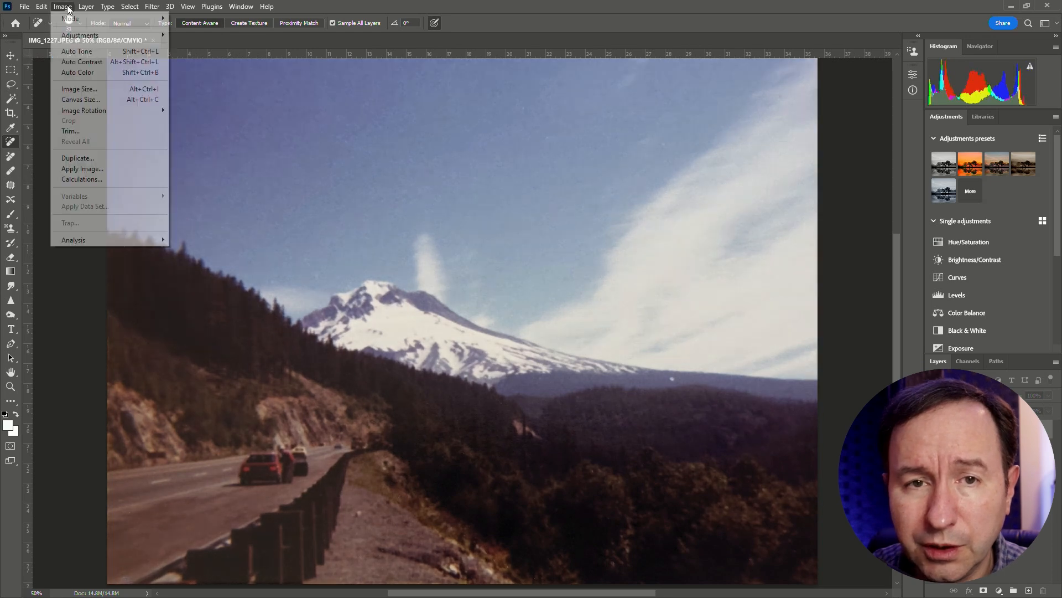
click(77, 72)
key(ctrl+z)
Step: Apply Auto Tone to the photo
click(63, 7)
click(72, 50)
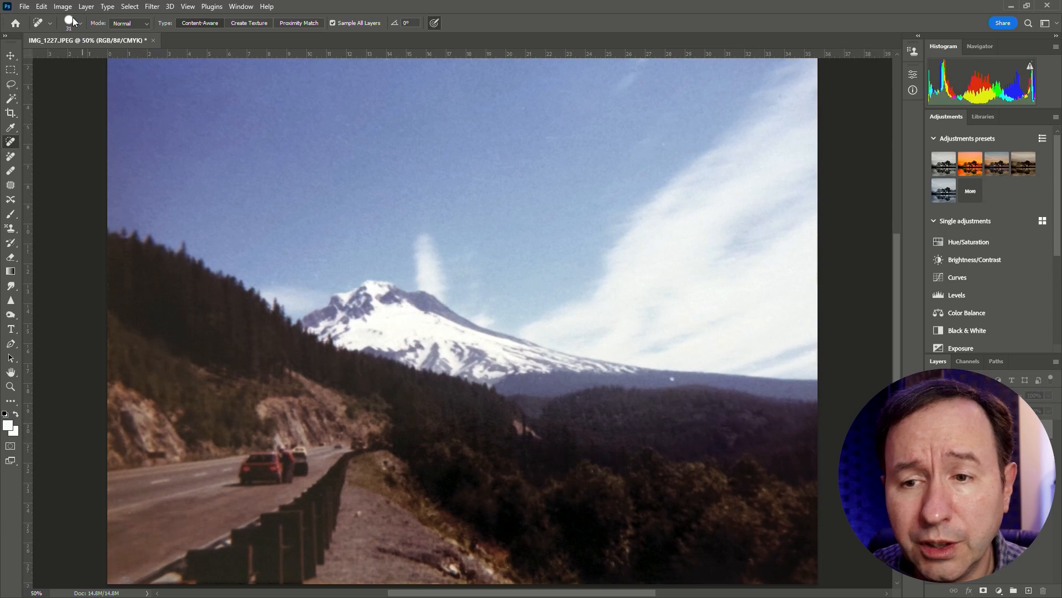
click(68, 8)
mouse_move(71, 34)
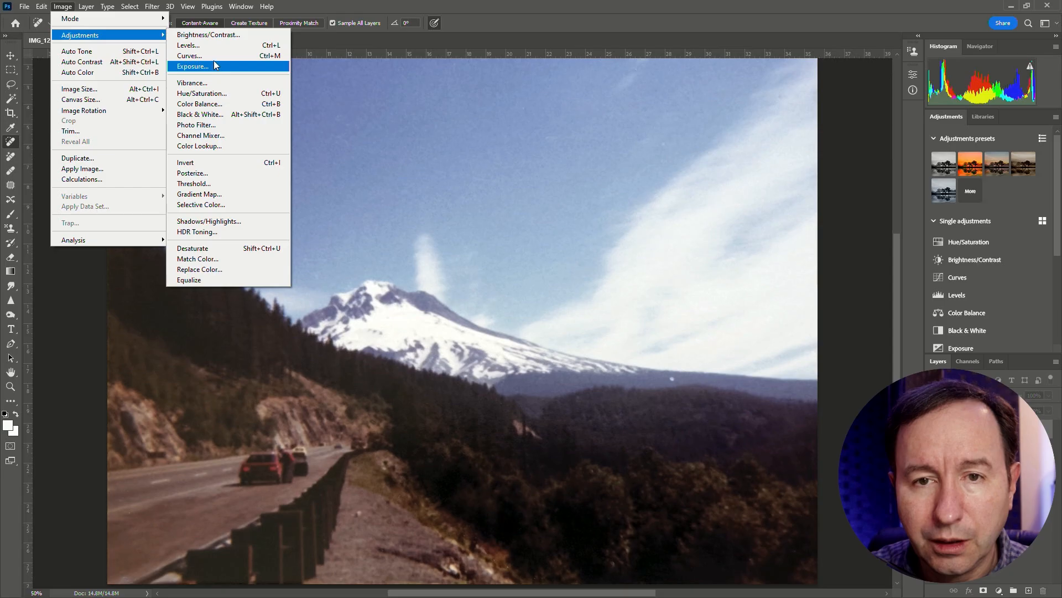
click(299, 79)
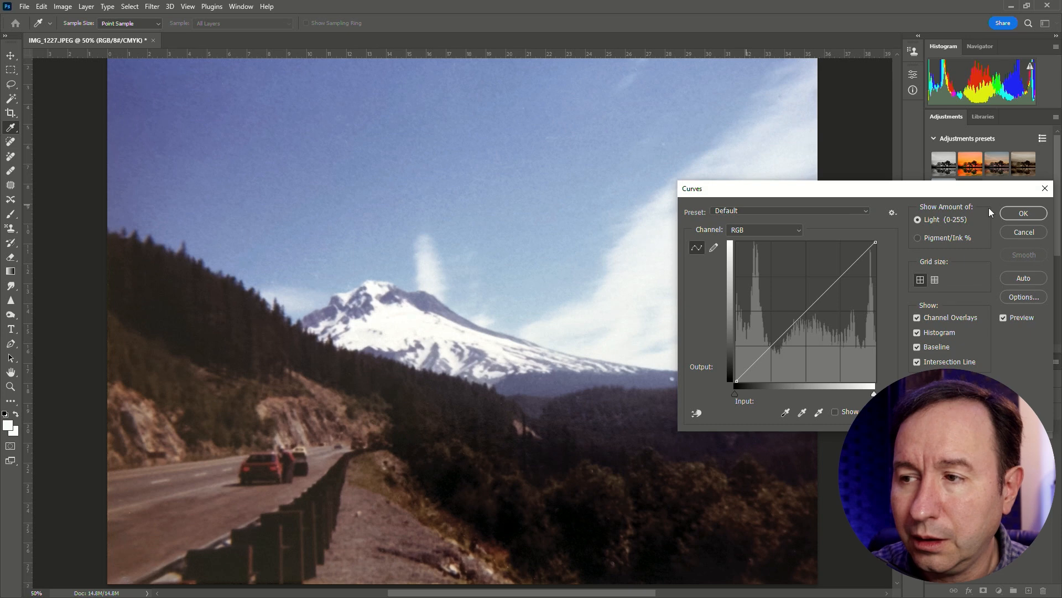
click(1023, 231)
Step: Try a slightly lower exposure in the Exposure adjustment and cancel it
click(65, 8)
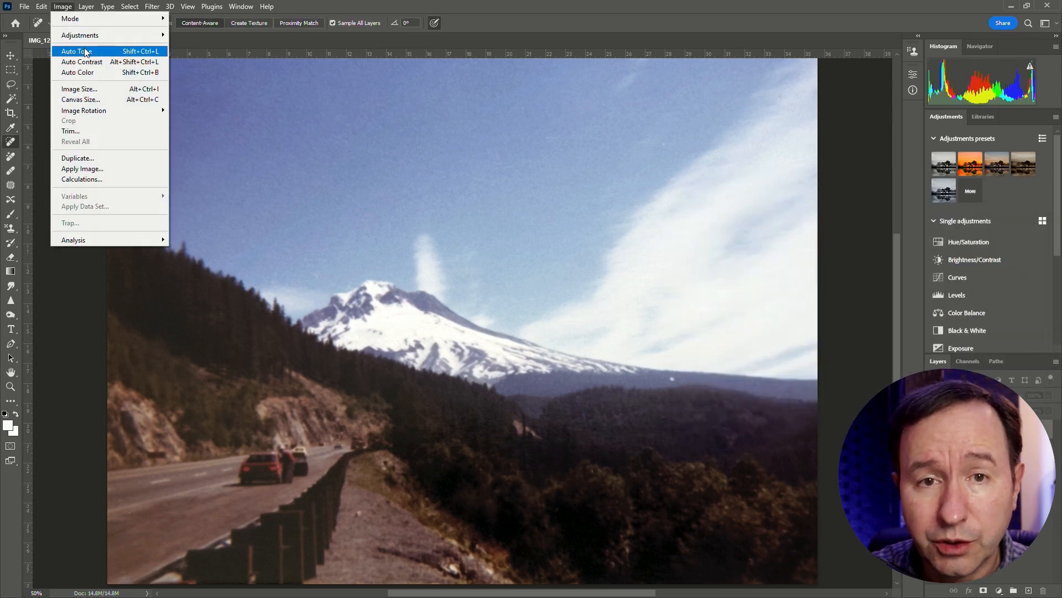
mouse_move(83, 35)
click(245, 69)
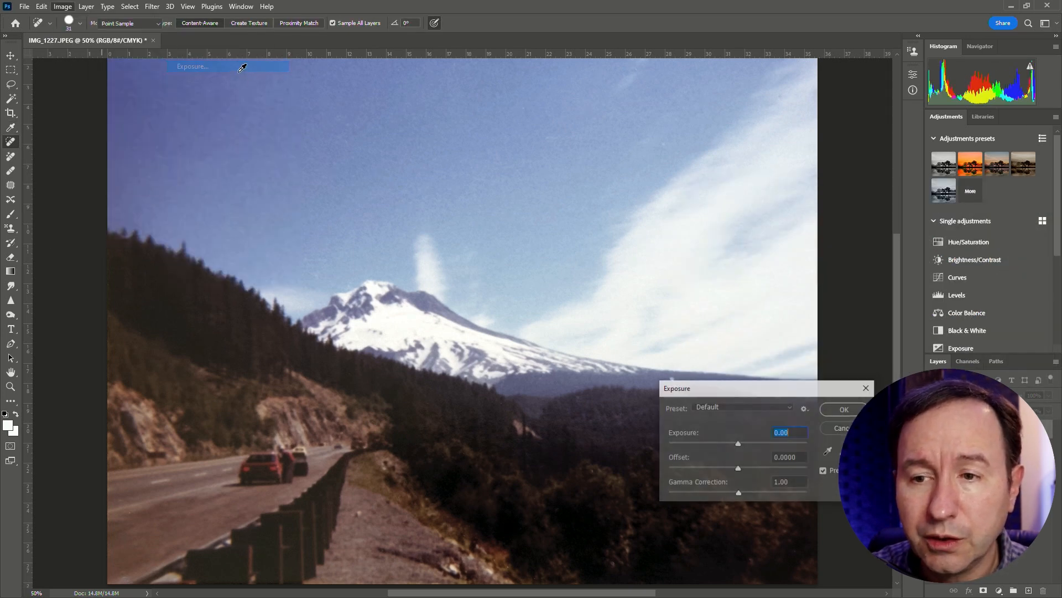
drag(738, 444, 729, 446)
key(ctrl+z)
click(834, 429)
Step: Apply a Shadows/Highlights adjustment to the photo with the shadows amount at 0% and the highlights amount at 73%
click(62, 6)
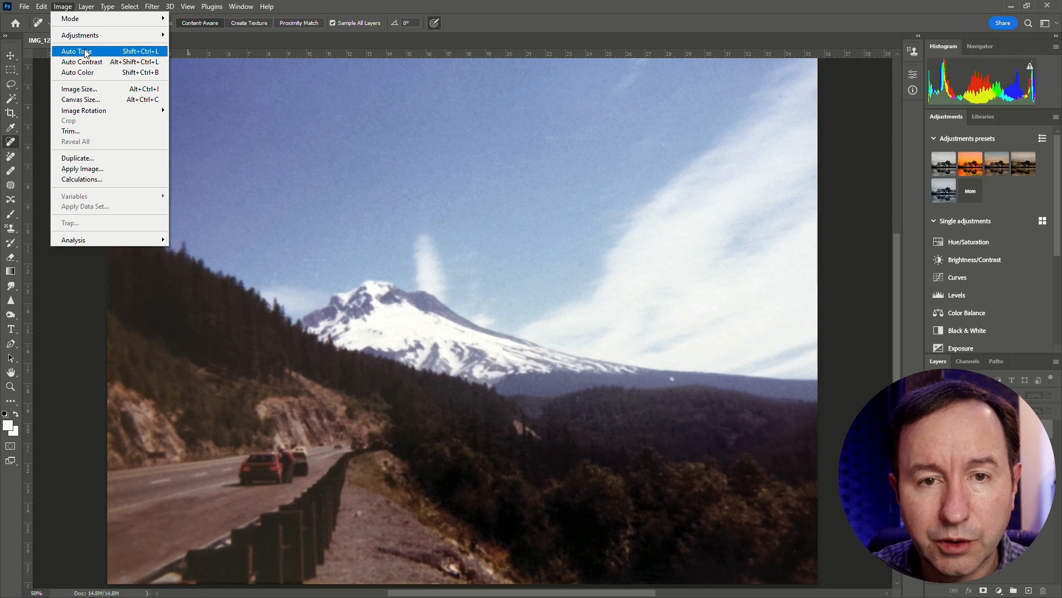
mouse_move(116, 39)
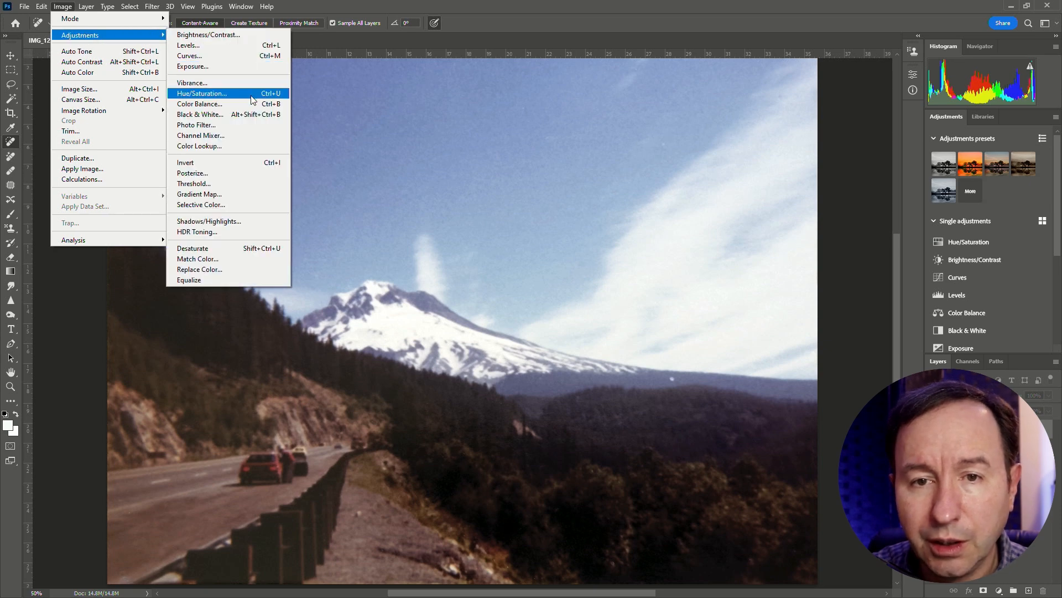
click(260, 220)
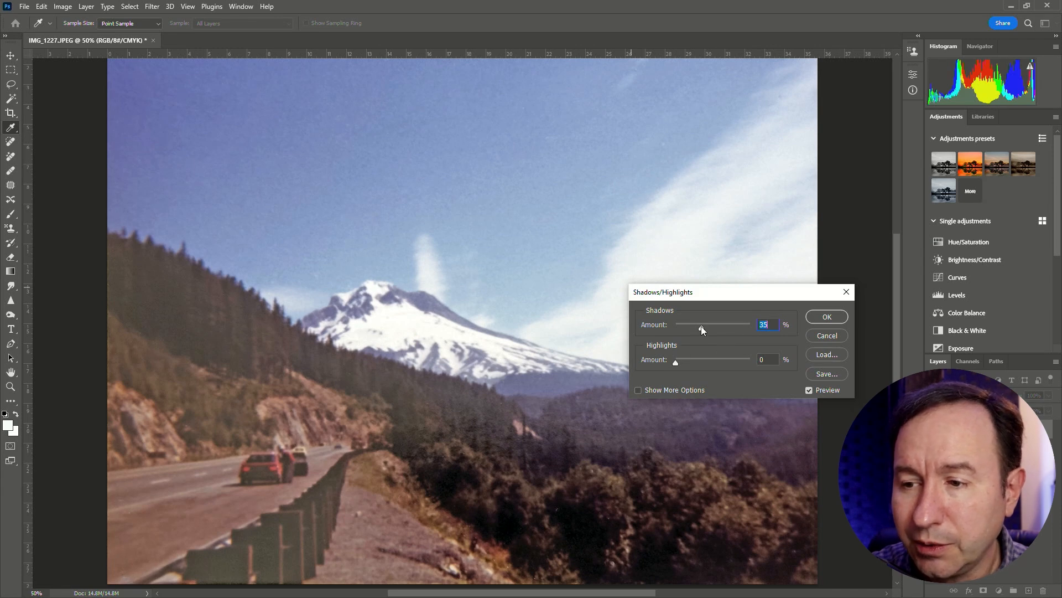
drag(702, 329, 652, 333)
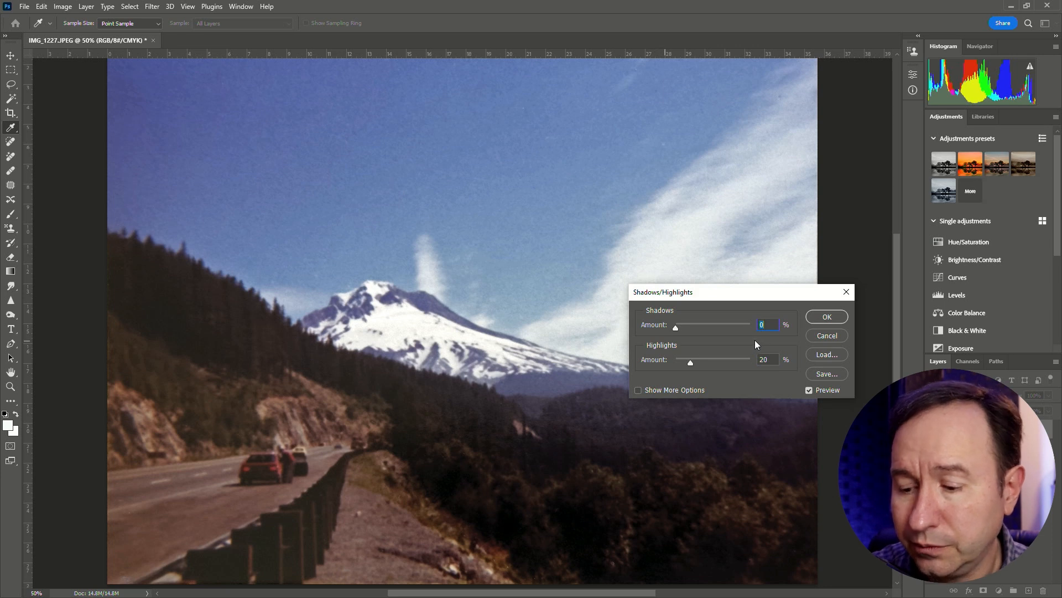
text(-10)
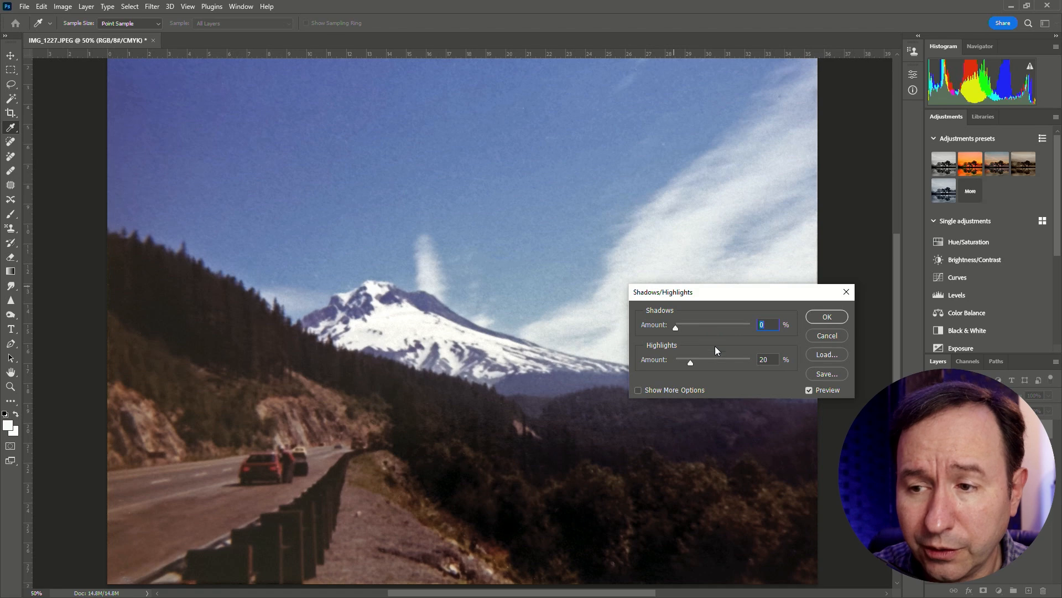
drag(692, 363, 745, 363)
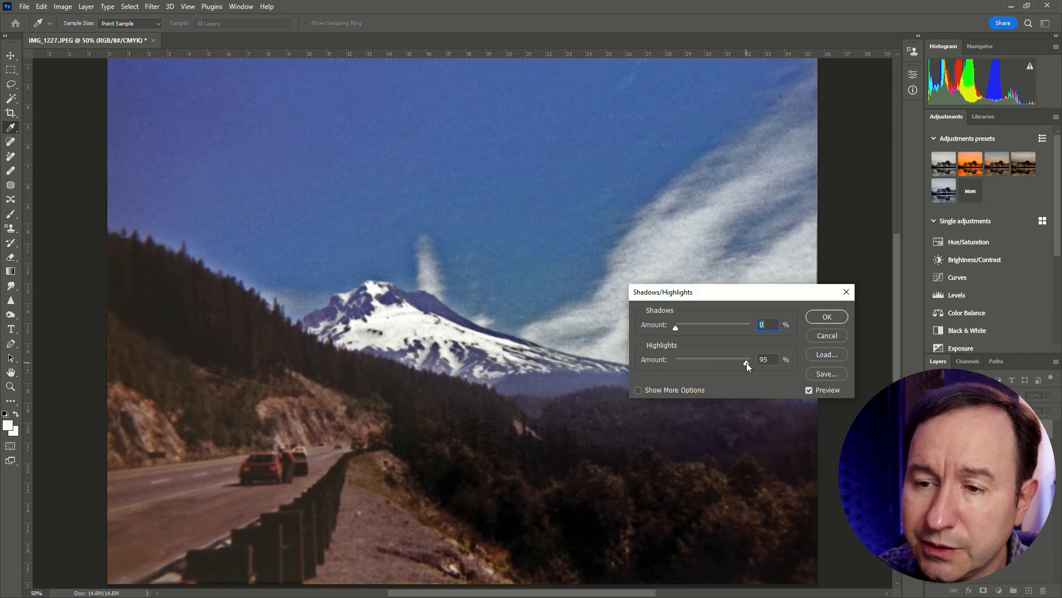
mouse_move(745, 361)
mouse_down()
mouse_move(641, 362)
mouse_move(728, 364)
mouse_up()
click(816, 314)
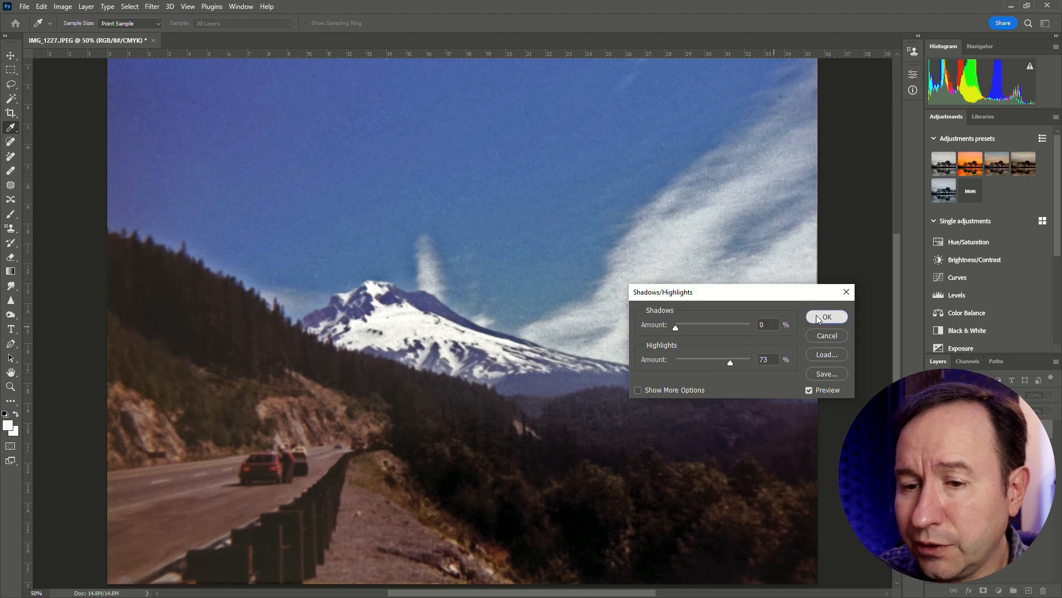
key(j)
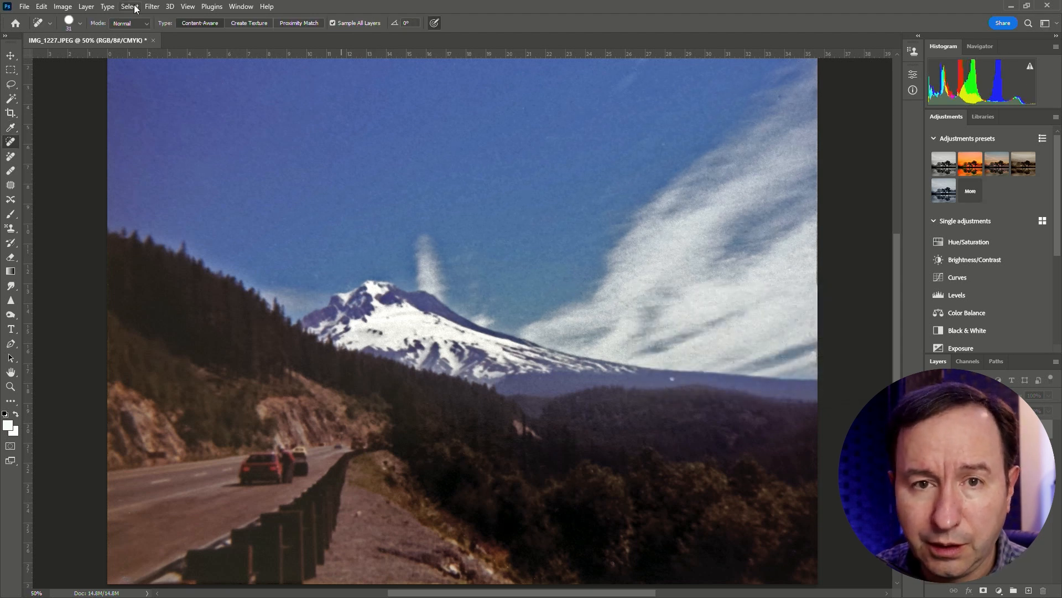
Step: Try brightening the midtones and highlights with an RGB Curves adjustment, using a midtone point at input 123, output 132
mouse_move(894, 245)
mouse_down()
mouse_move(875, 102)
mouse_move(892, 251)
mouse_up()
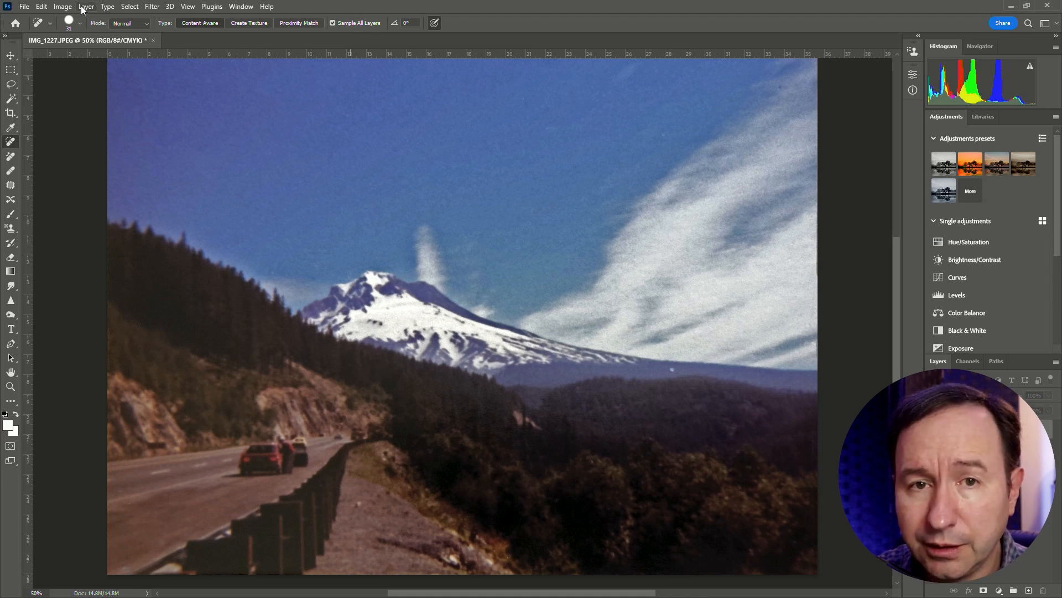
click(62, 6)
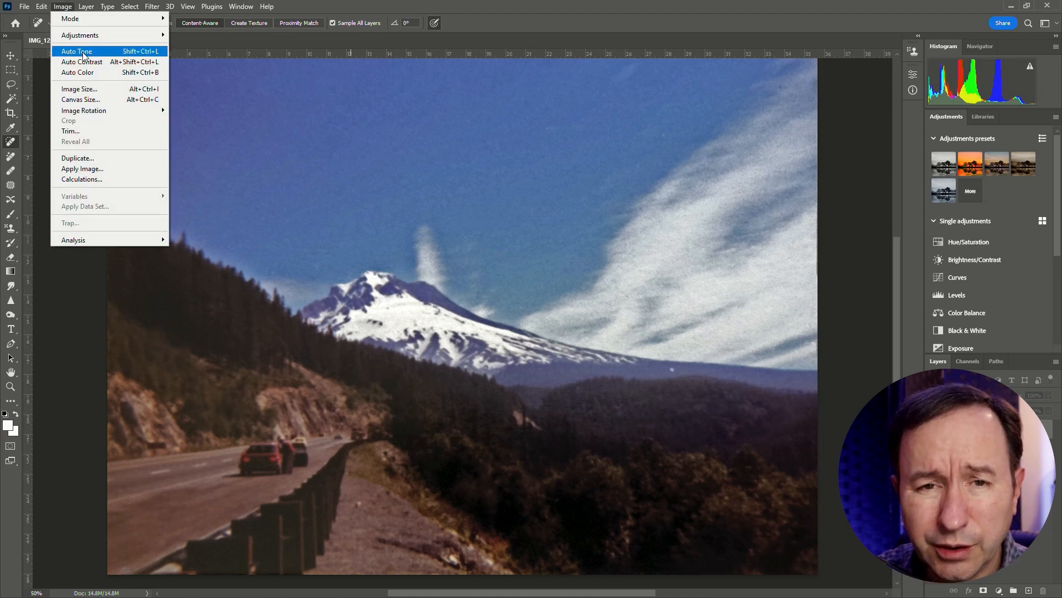
mouse_move(83, 35)
click(202, 57)
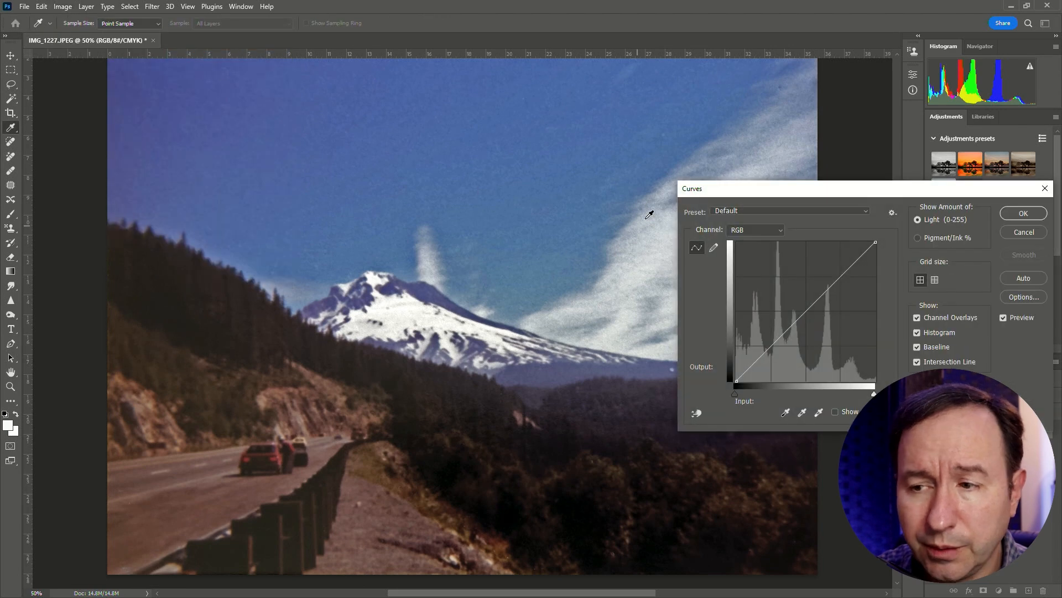
drag(842, 278, 851, 270)
mouse_move(809, 312)
mouse_down()
mouse_move(802, 325)
mouse_move(806, 303)
mouse_move(807, 312)
mouse_up()
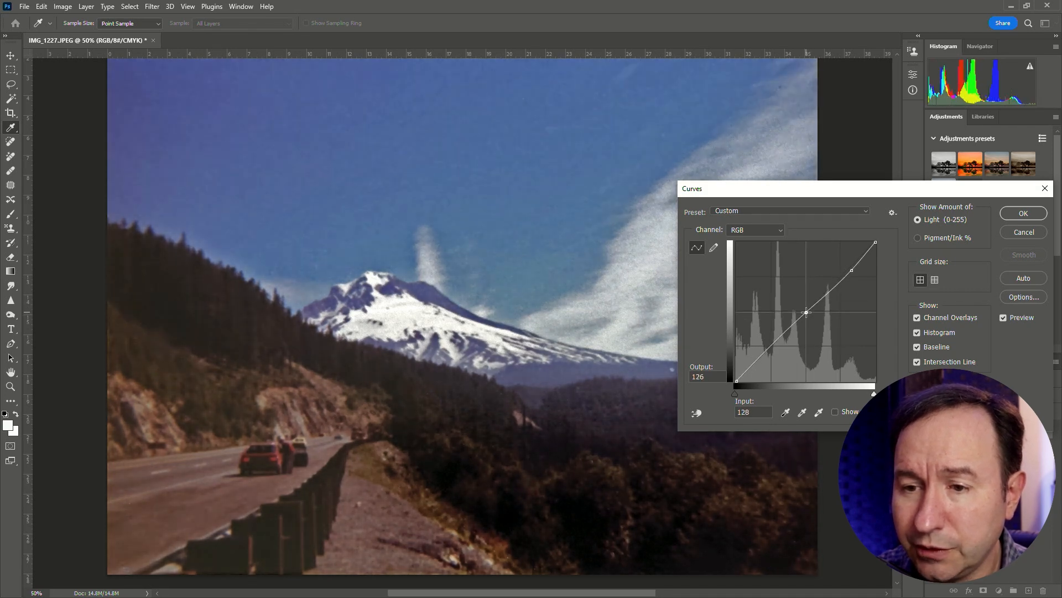
drag(851, 270, 845, 261)
drag(806, 313, 803, 309)
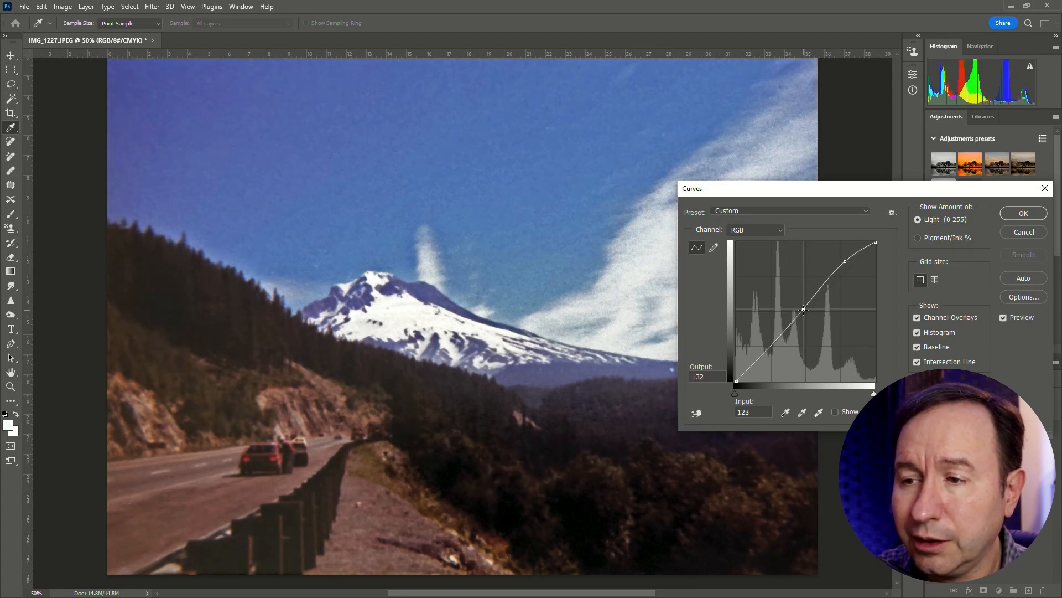
click(1023, 214)
key(j)
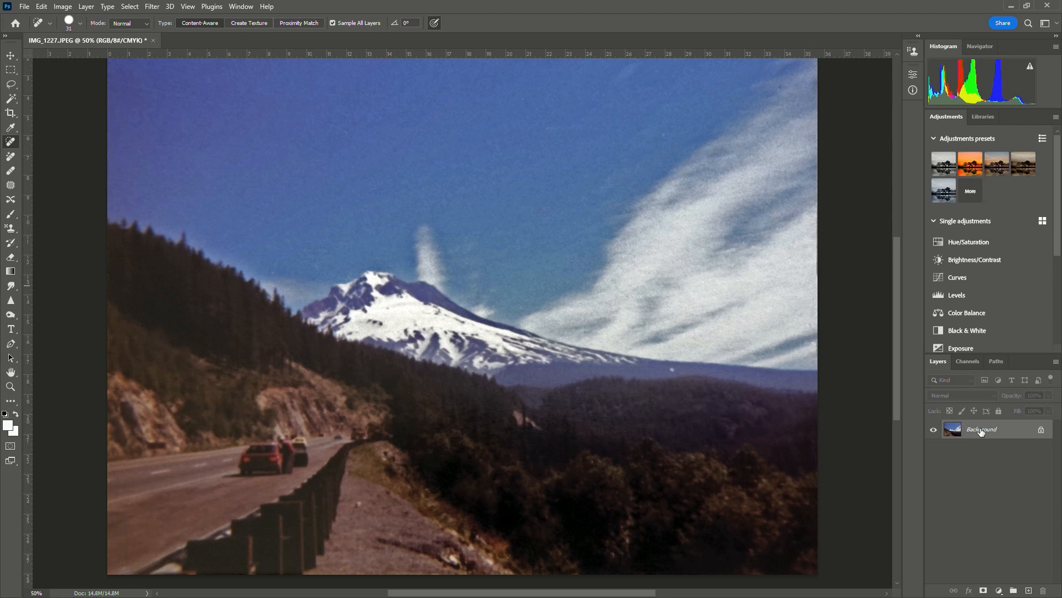
Step: Try unlocking the Background layer, undo it, and compare the photo without the Shadows/Highlights adjustment by undoing and redoing
click(1041, 432)
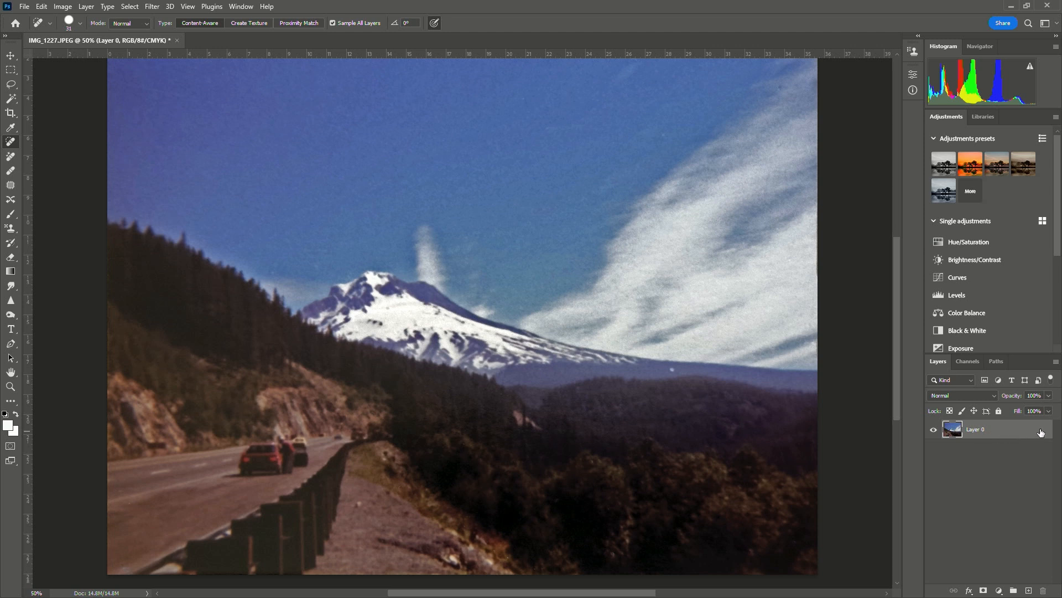
key(ctrl+z)
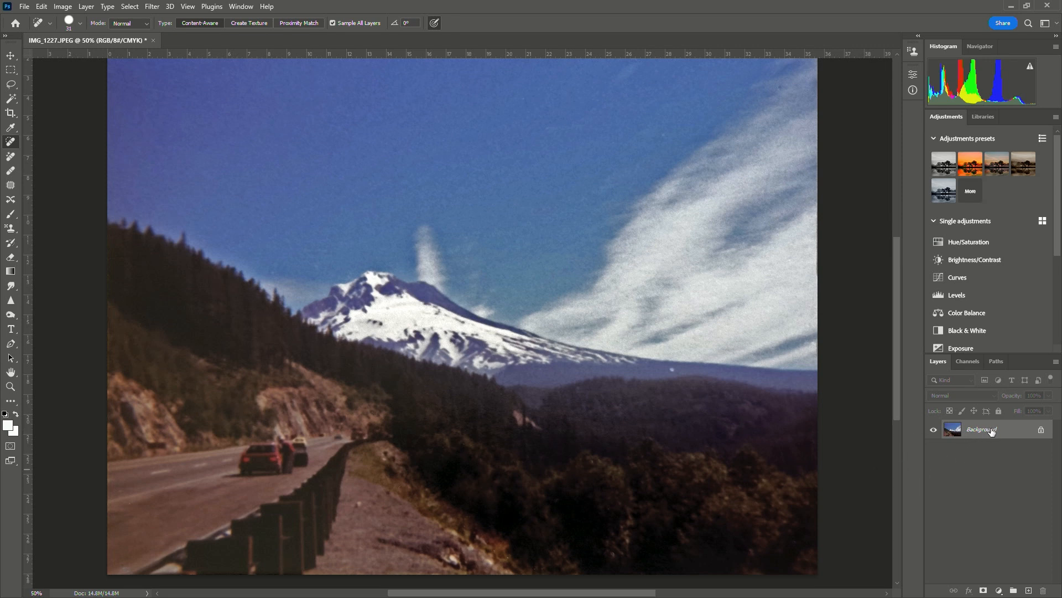
key(ctrl+z)
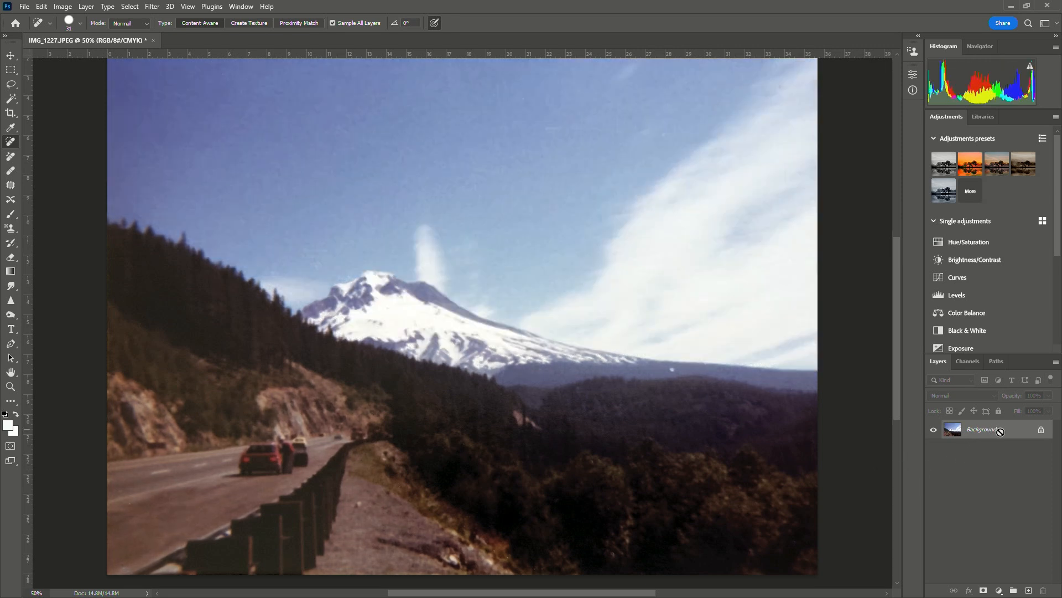
key(ctrl+shift+z)
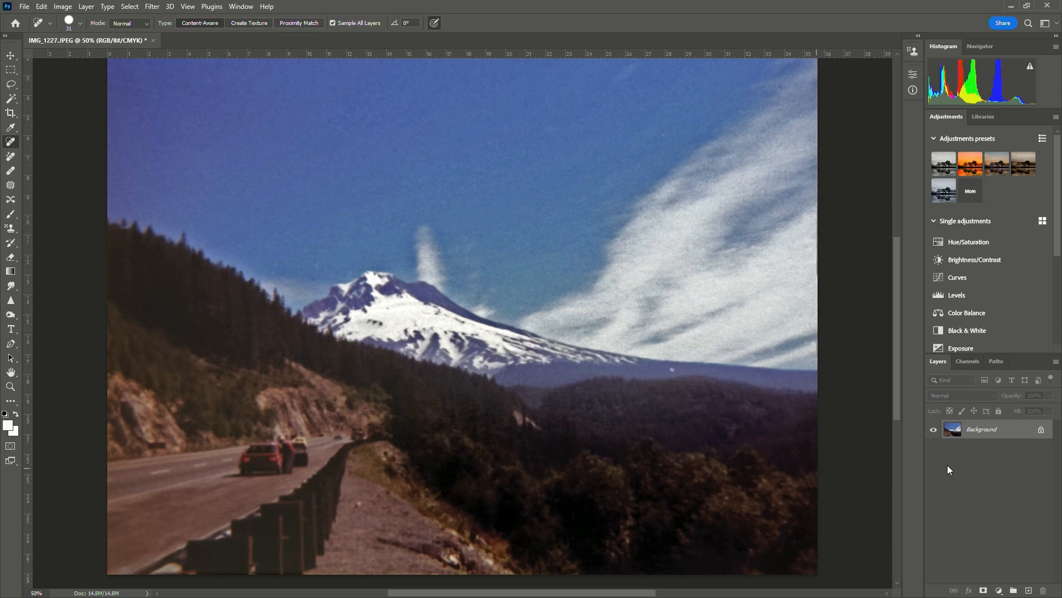
Step: Try duplicating the Background layer with its default name, and undo the duplication
right_click(989, 431)
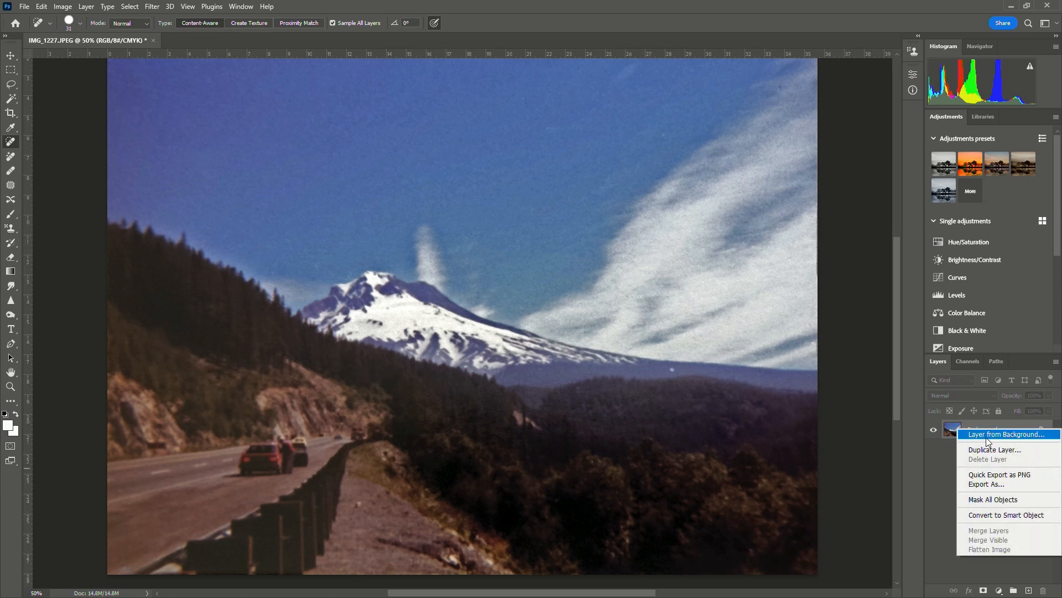
click(1017, 449)
click(635, 321)
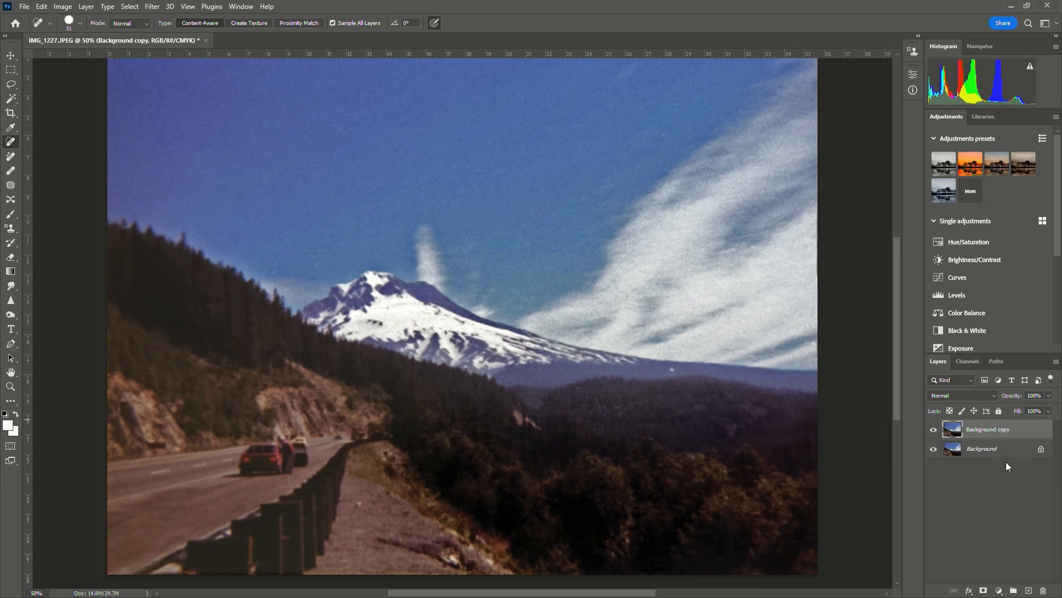
key(ctrl+z)
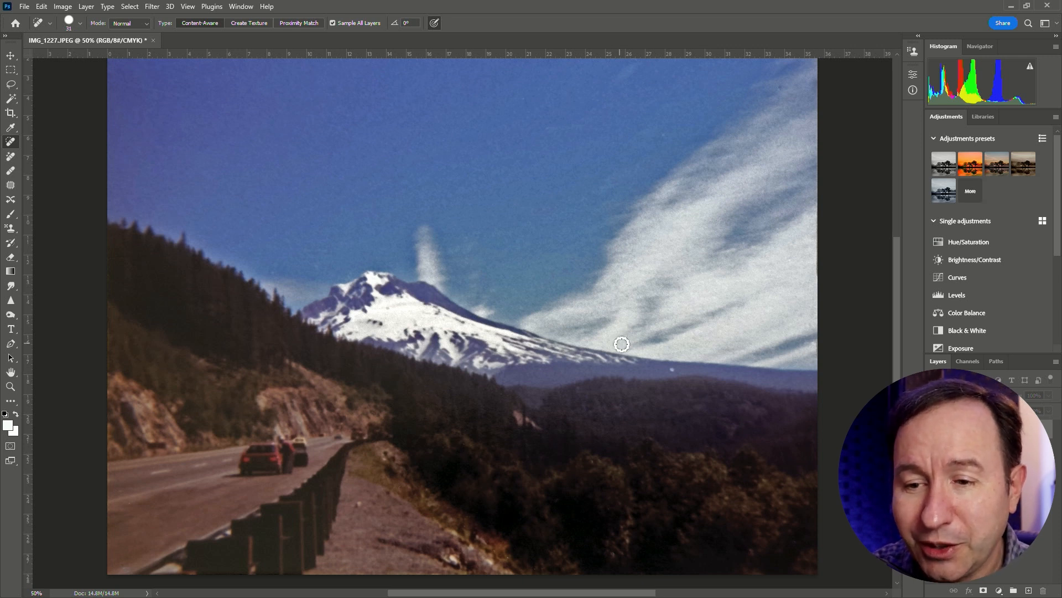
Step: Apply the Photo Restoration neural filter with photo enhancement at 50 and scratch reduction at 0, output to a new layer
click(154, 6)
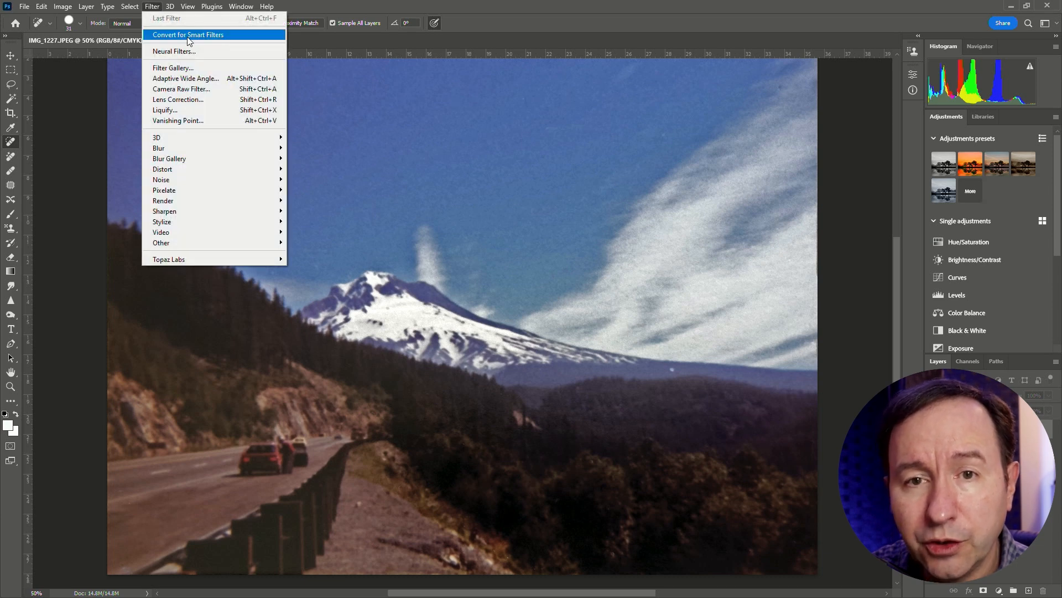
click(213, 53)
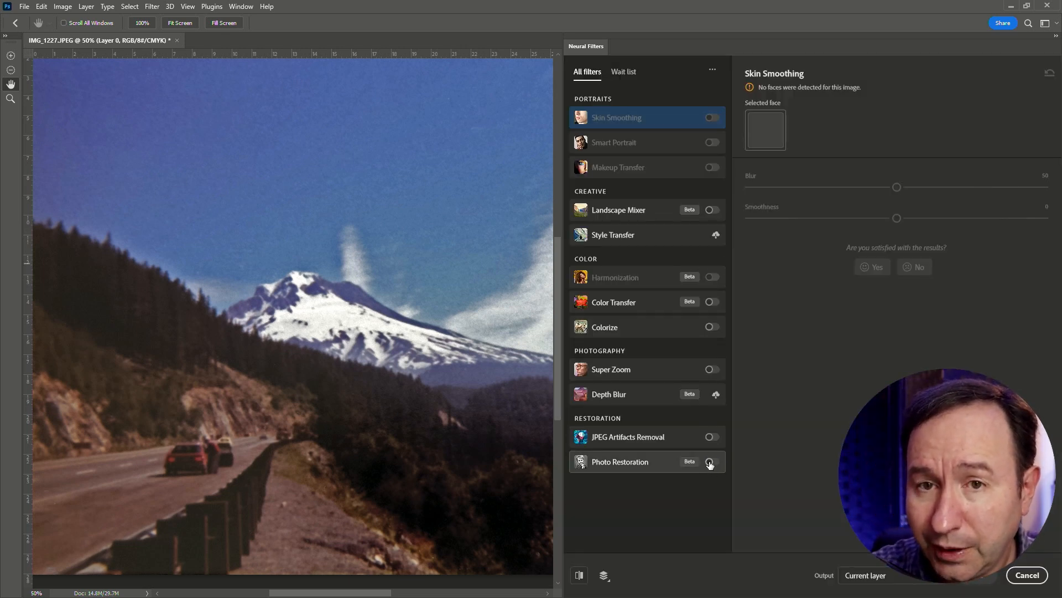
click(710, 463)
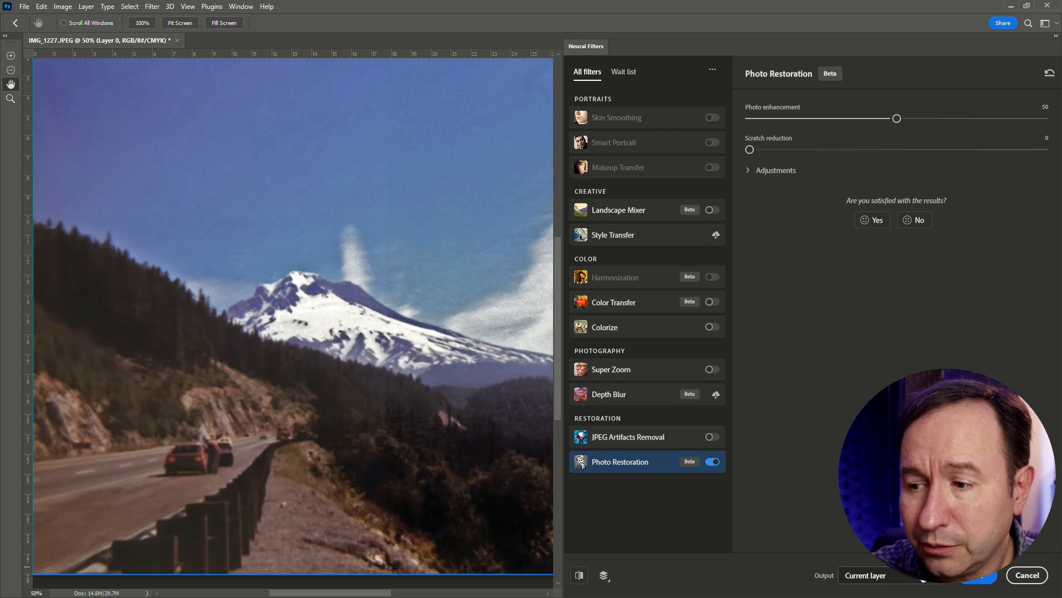
click(919, 577)
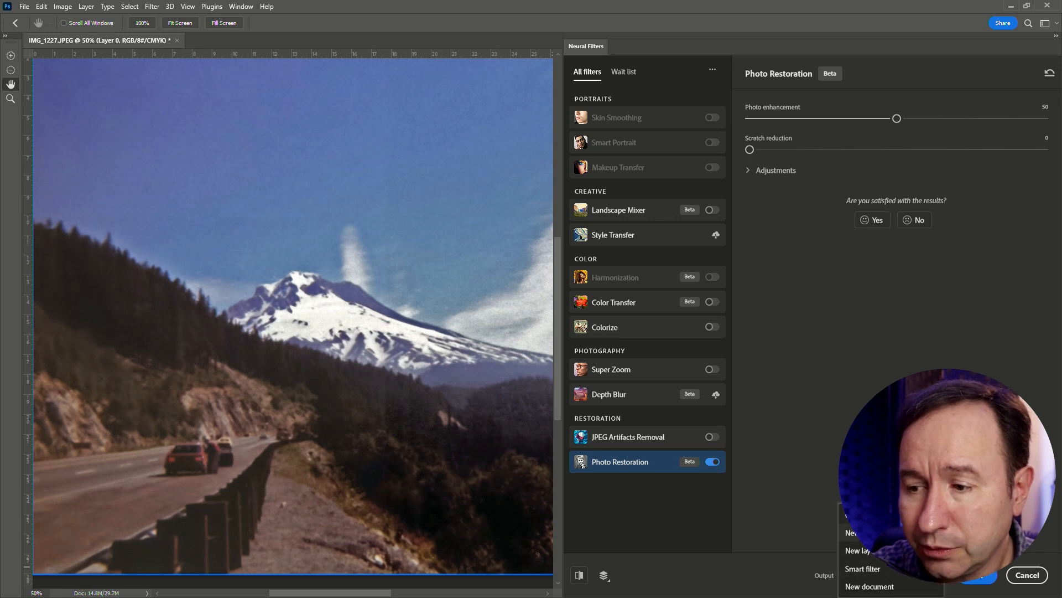
click(855, 532)
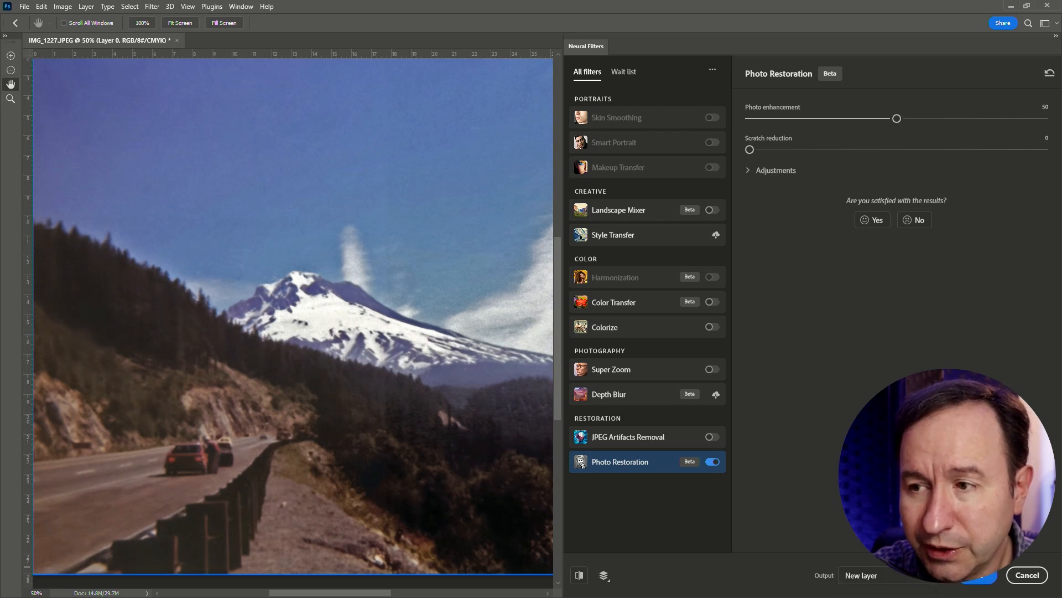
click(978, 575)
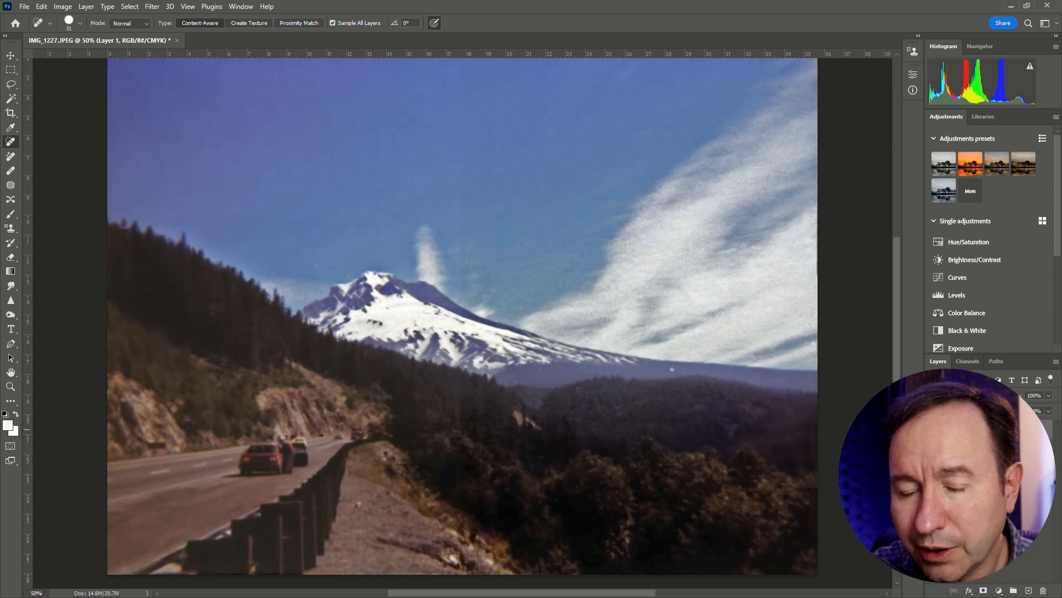
Step: Compare the photo with and without the restoration layer, leave that layer hidden, and select the Background layer
scroll(438, 288, up, 1)
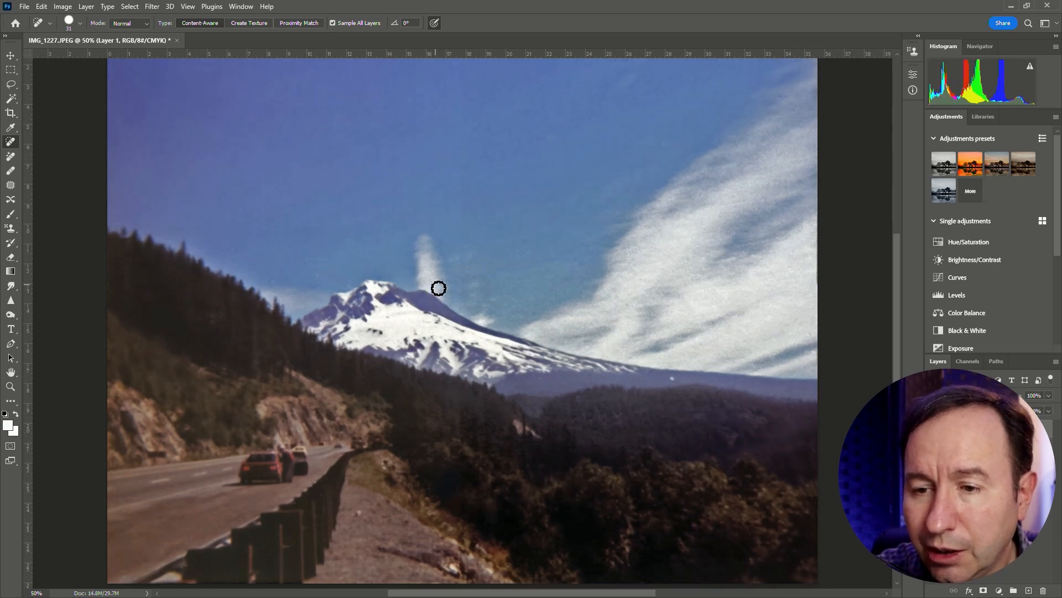
scroll(448, 306, up, 2)
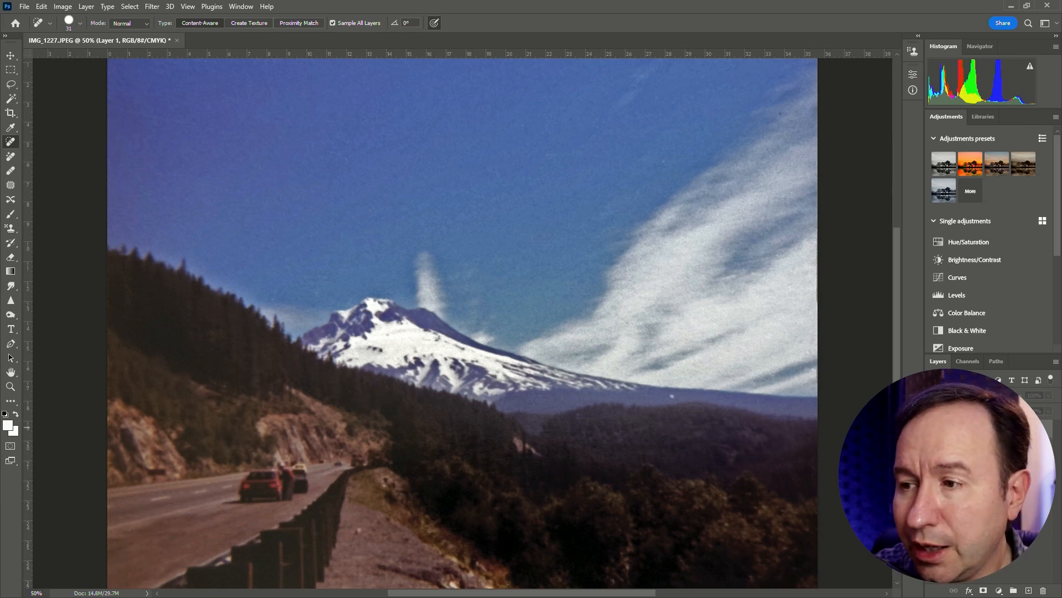
click(933, 428)
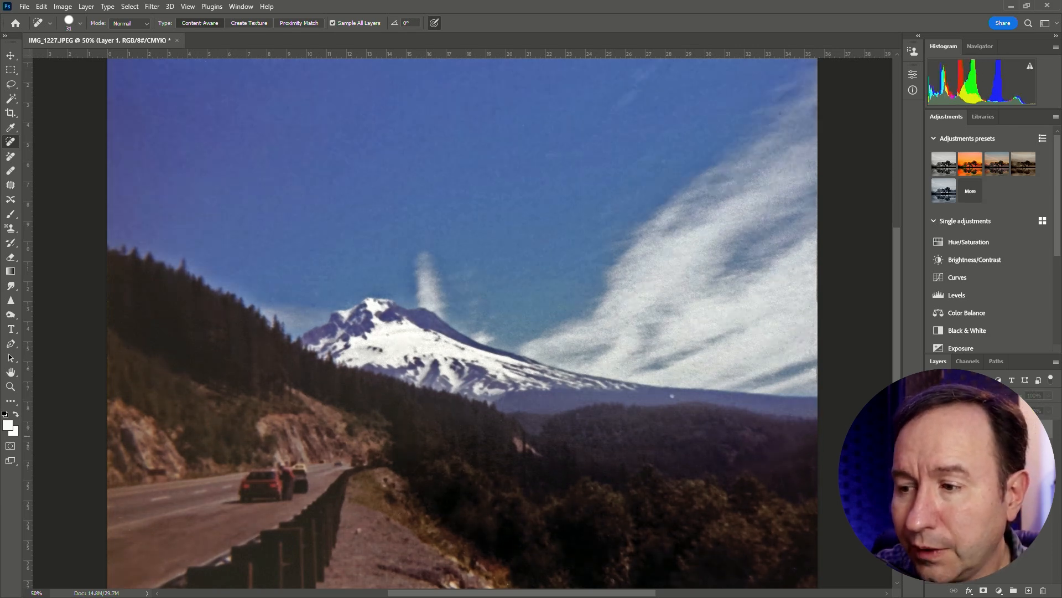
click(974, 446)
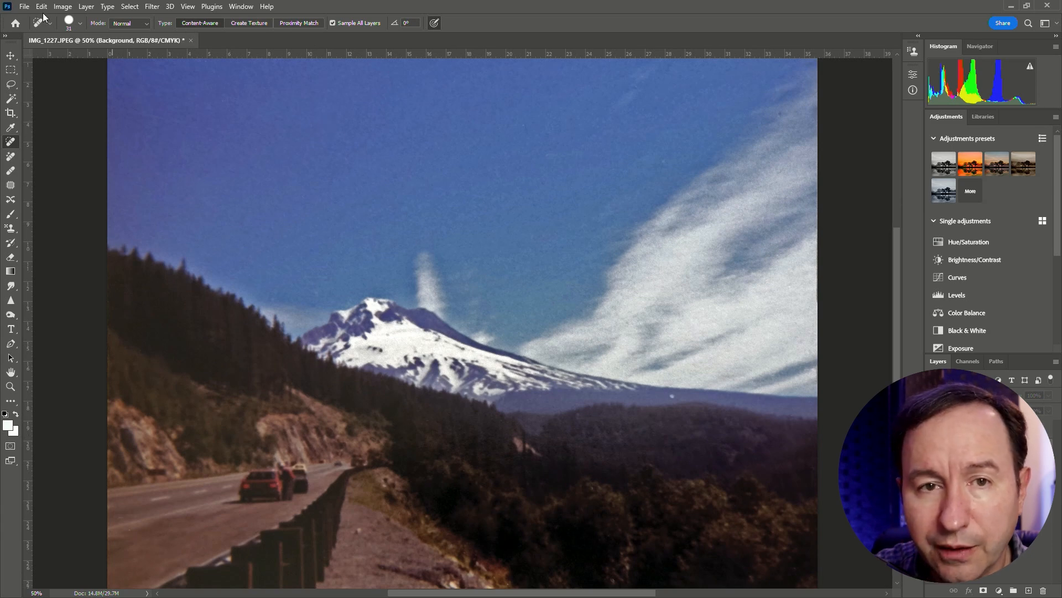
Step: Export the photo as a JPG at quality 7 and 100% scale, 2568 x 2019 px
click(25, 6)
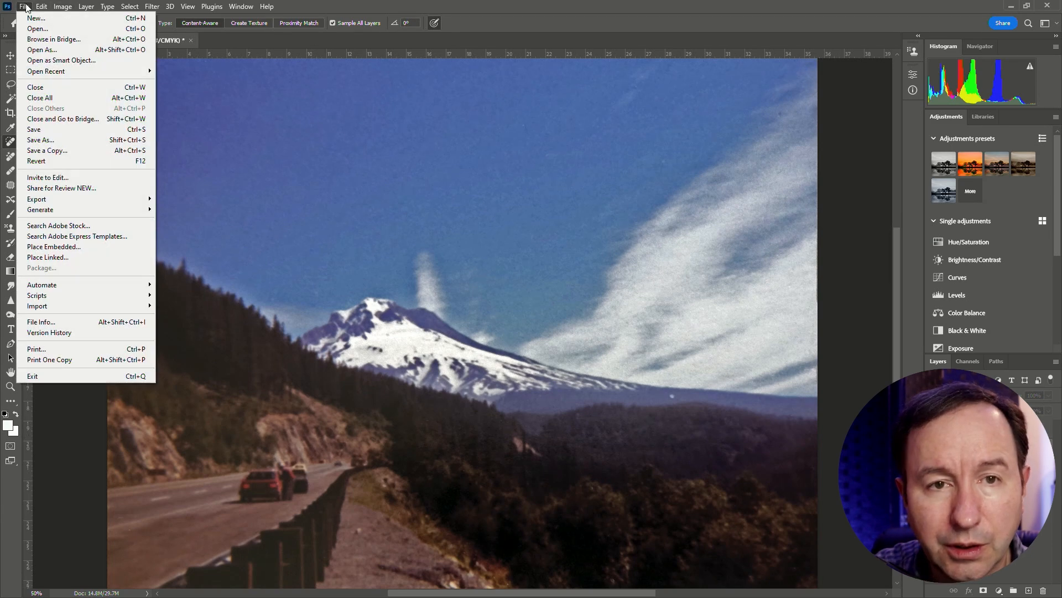
mouse_move(87, 199)
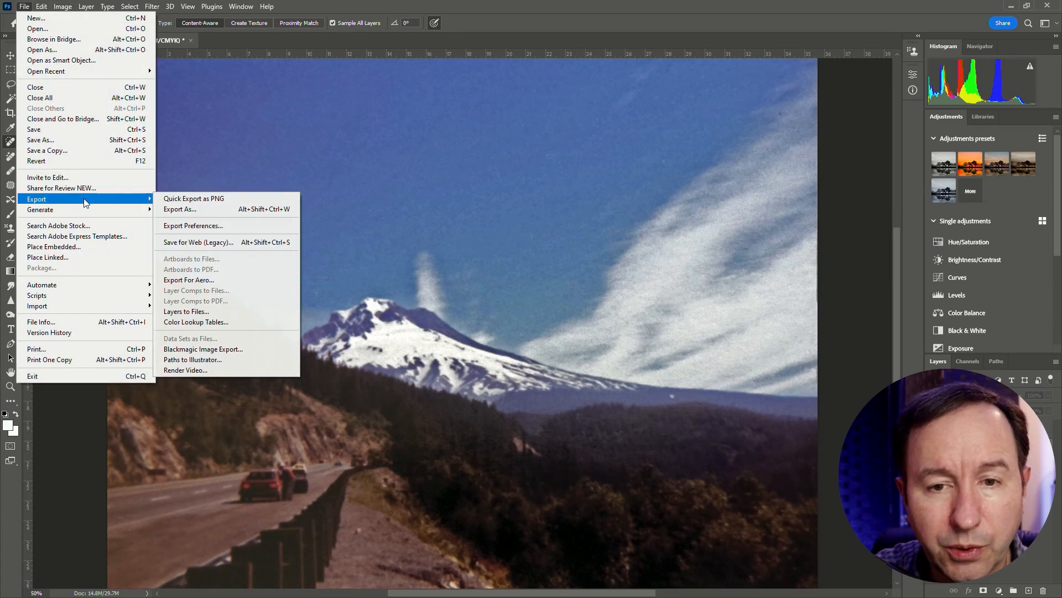
click(249, 210)
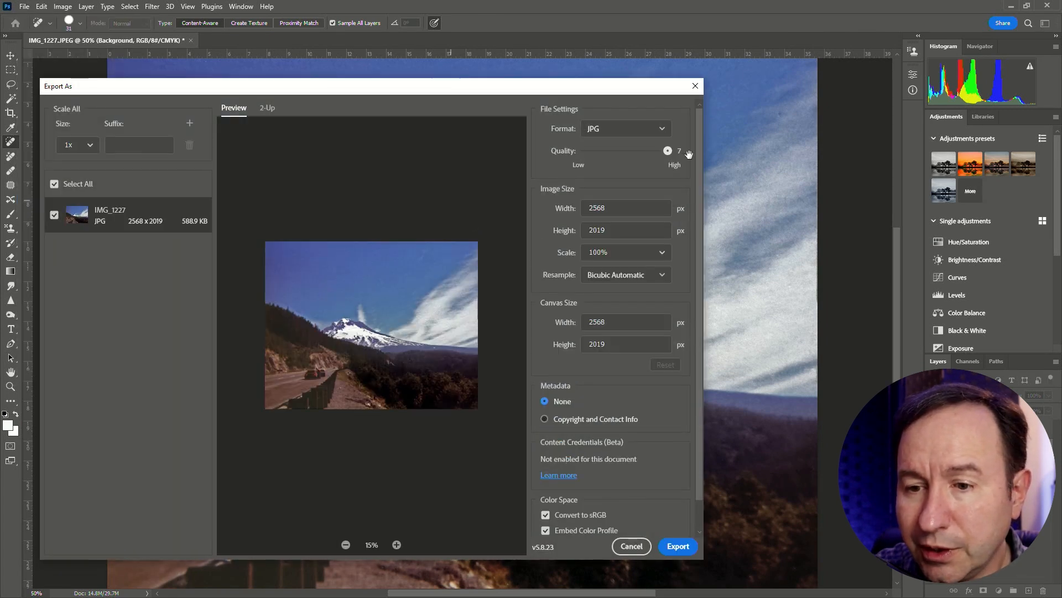
click(679, 546)
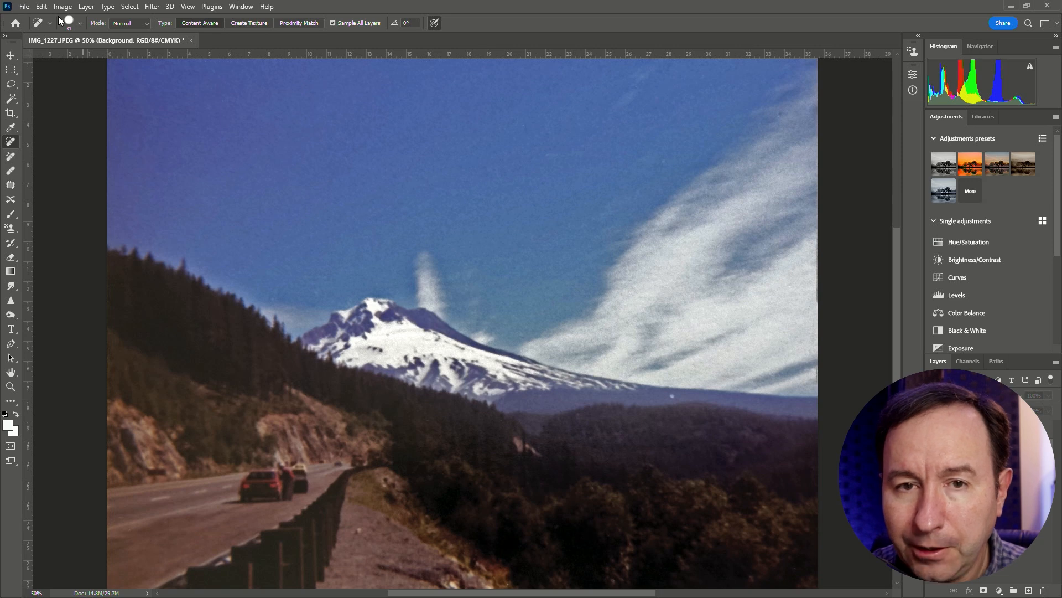
Step: Resize the photo to 20 percent of its width and height, 514 x 404 px, at 72 pixels/inch with automatic resampling
click(64, 8)
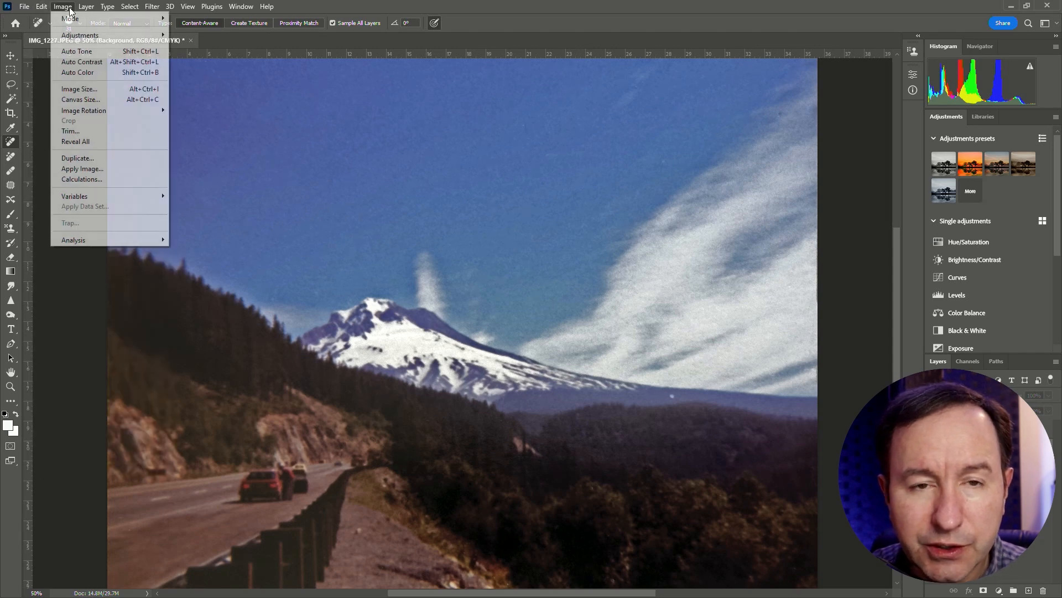
click(94, 89)
text(17)
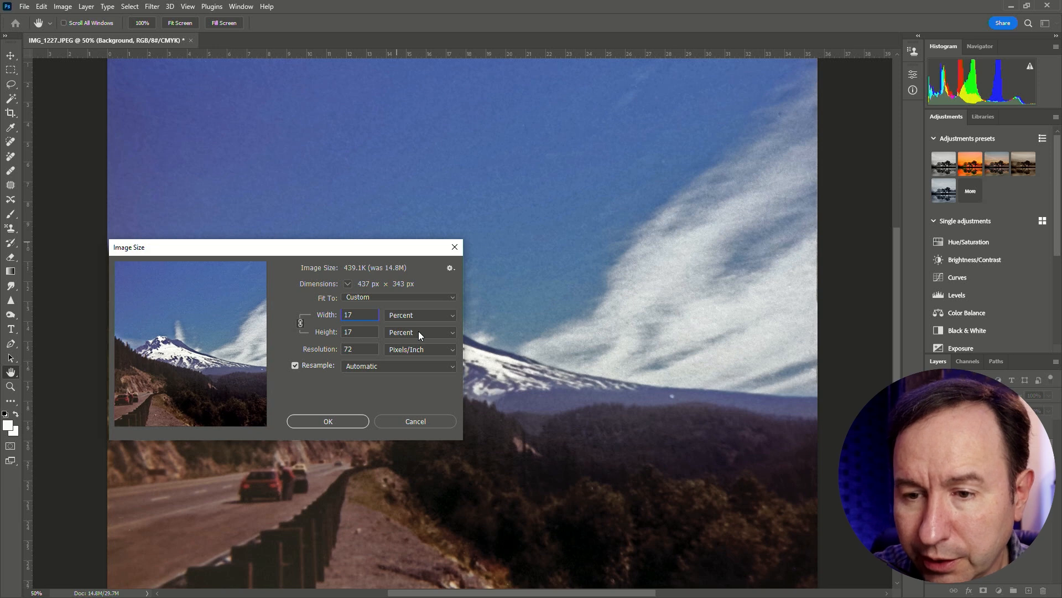
key(BackSpace)
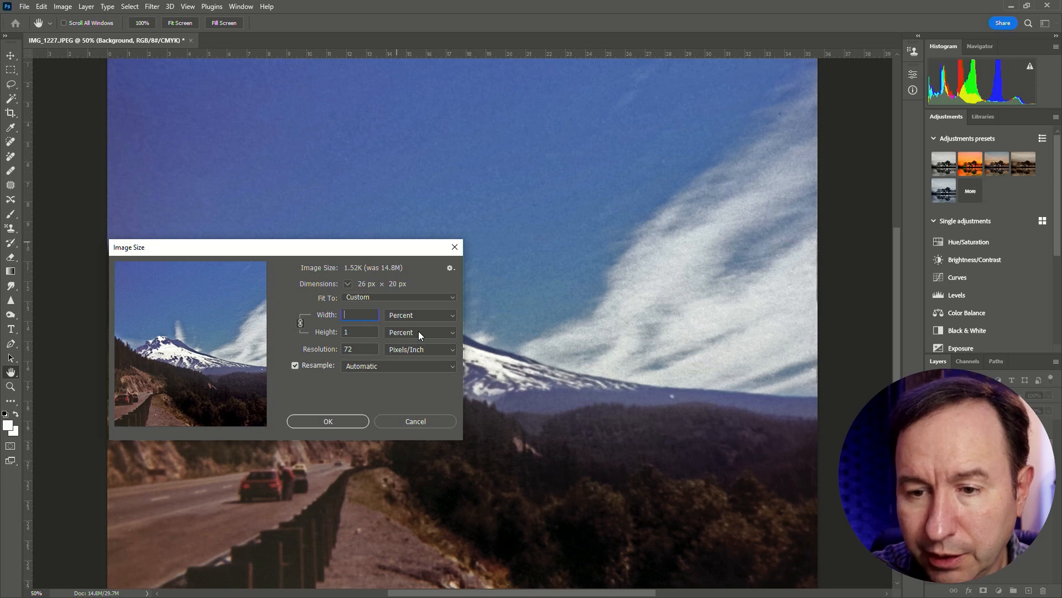
text(20)
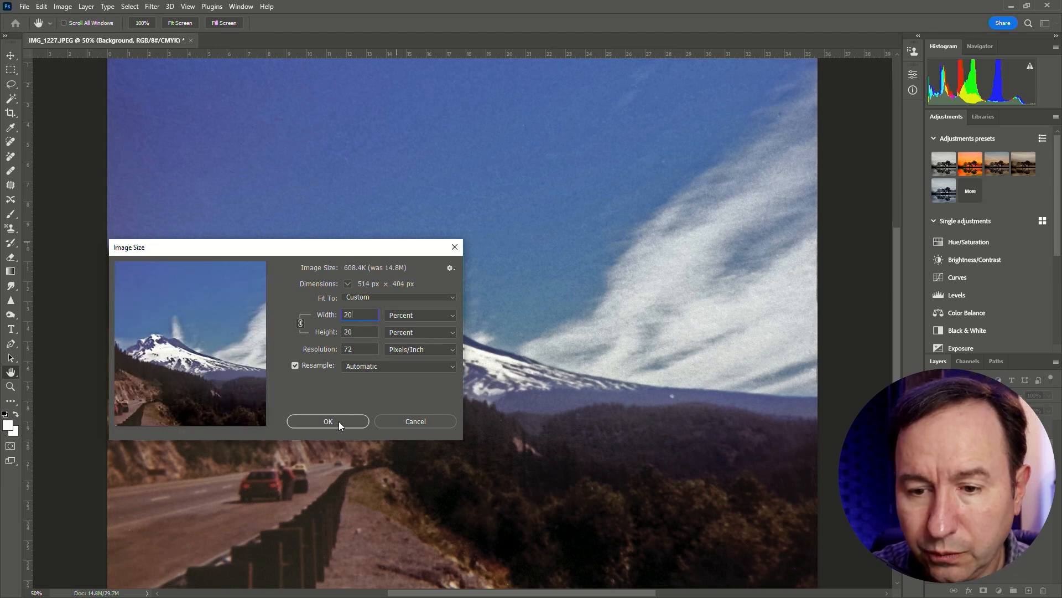
click(346, 421)
key(j)
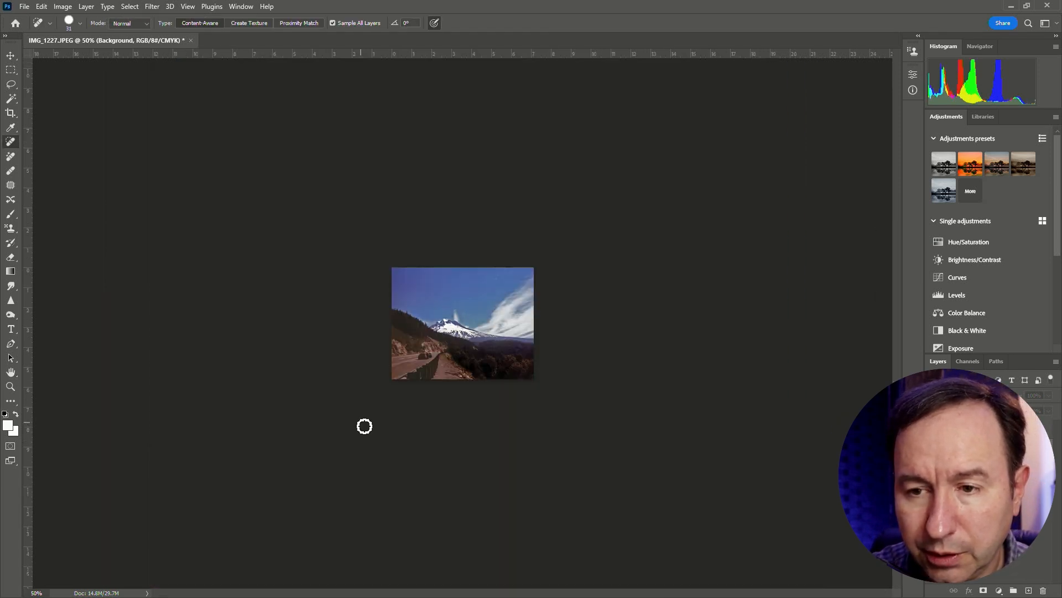
Step: Export the reduced 514 x 404 px photo at 100% scale as IMG_1227-Edited-2-Reduced.jpg
click(24, 7)
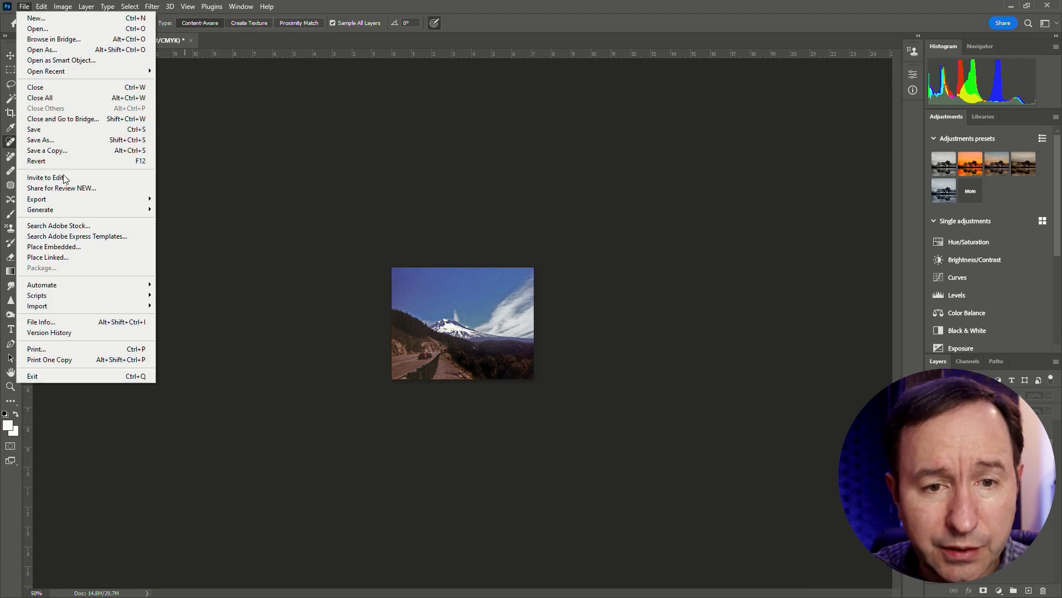
mouse_move(91, 200)
click(206, 210)
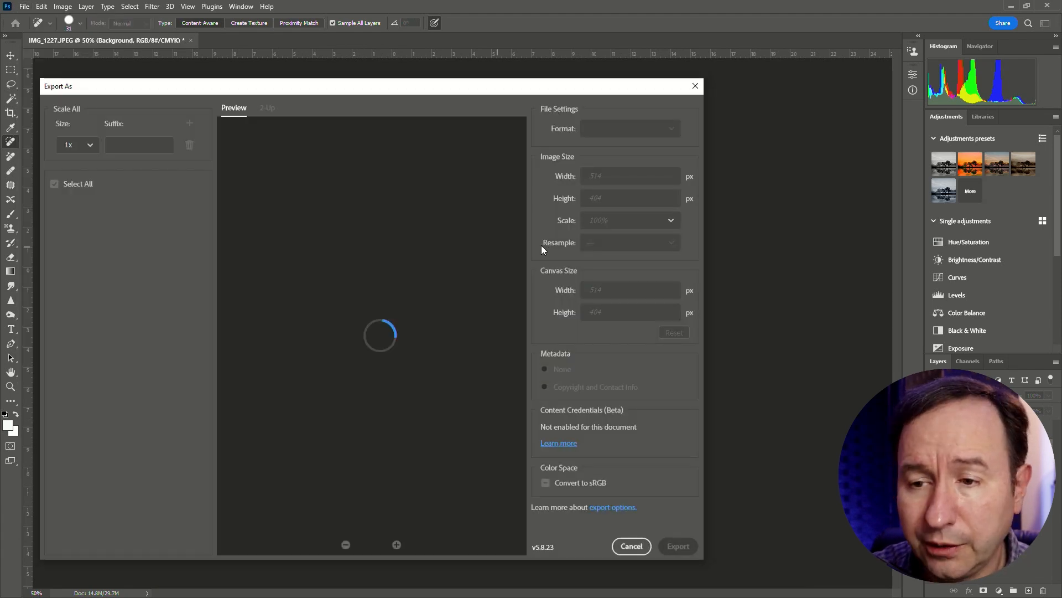
key(Escape)
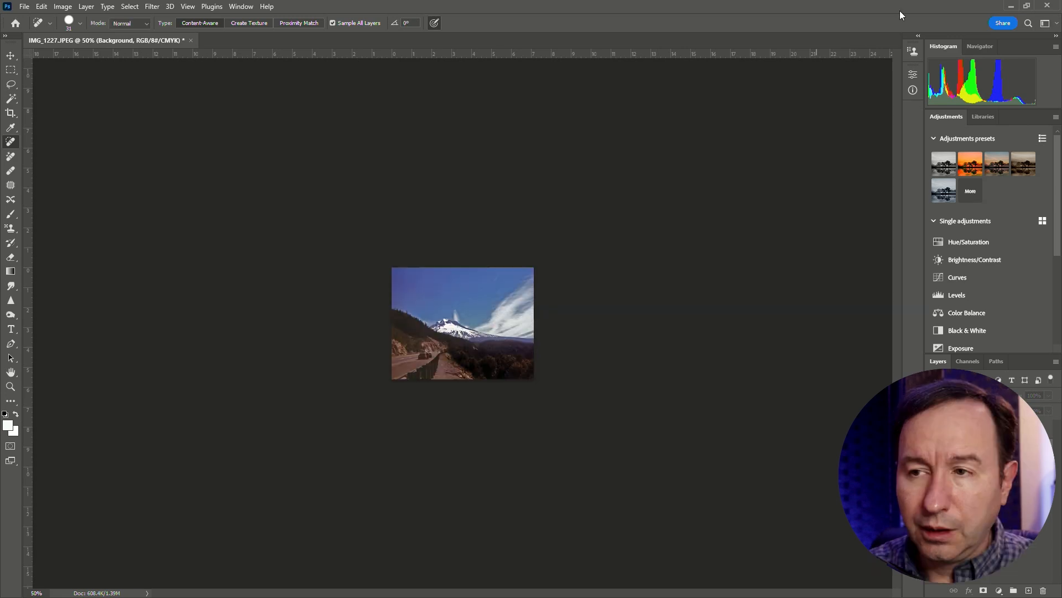
Step: Quit Photoshop without saving IMG_1227.JPEG, and load IMG_1227-Edited-2-Reduced.jpg into Topaz Gigapixel AI
click(1051, 5)
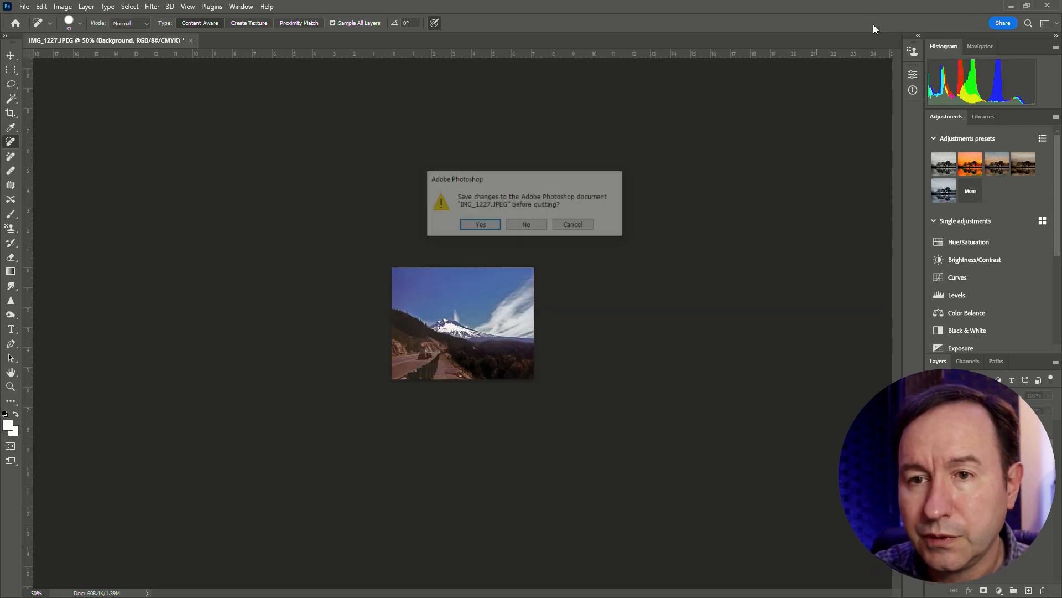
click(527, 225)
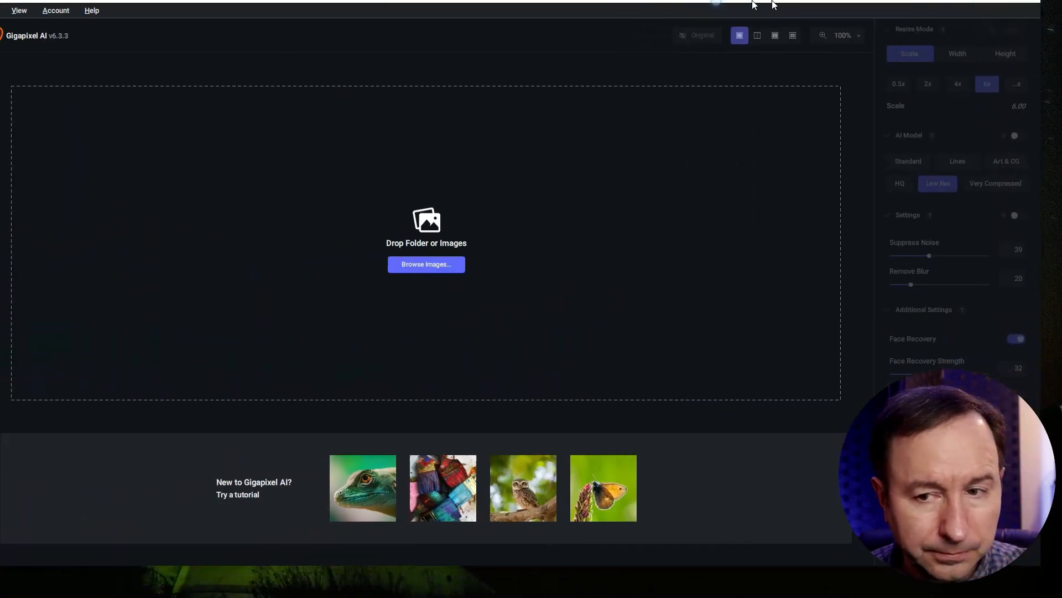
drag(1, 254, 421, 238)
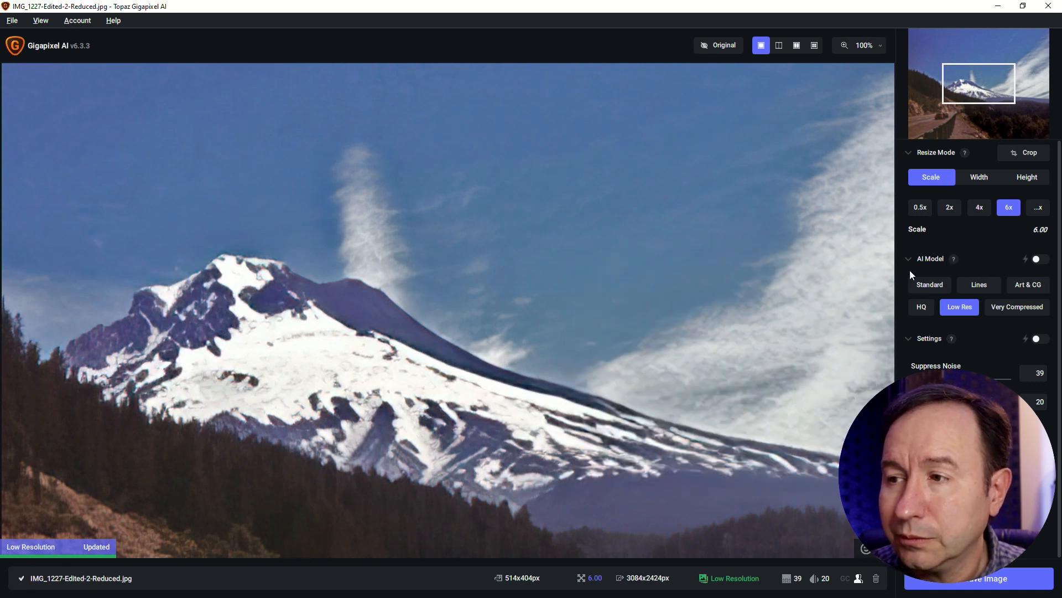
Step: Save the 6x Low Res upscale in its source format and directory as IMG_1227-Edited-2-Reduced-low_res-scale-6_00x
scroll(730, 332, down, 5)
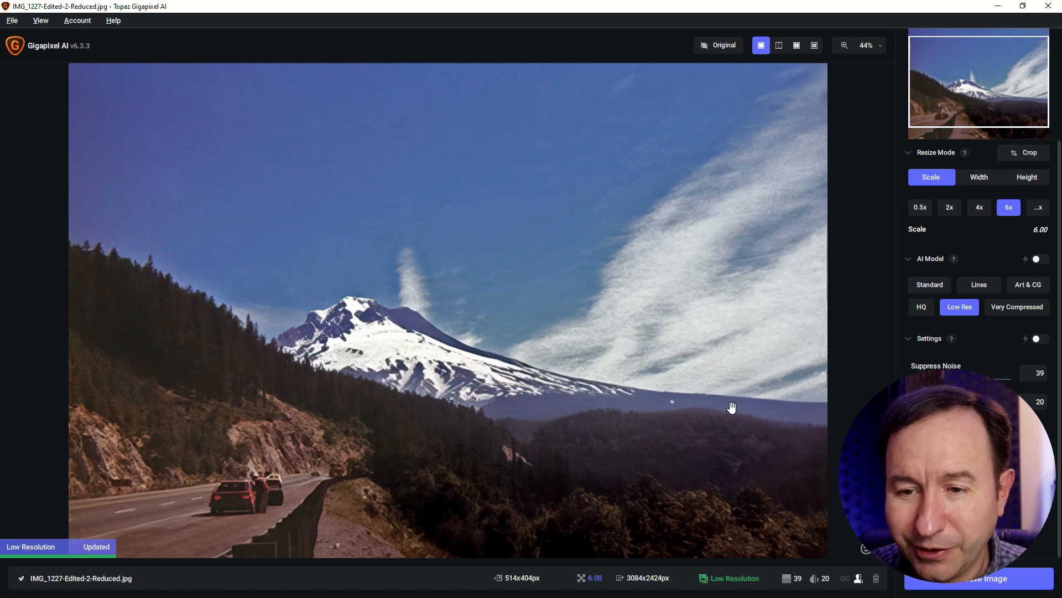
scroll(538, 266, up, 1)
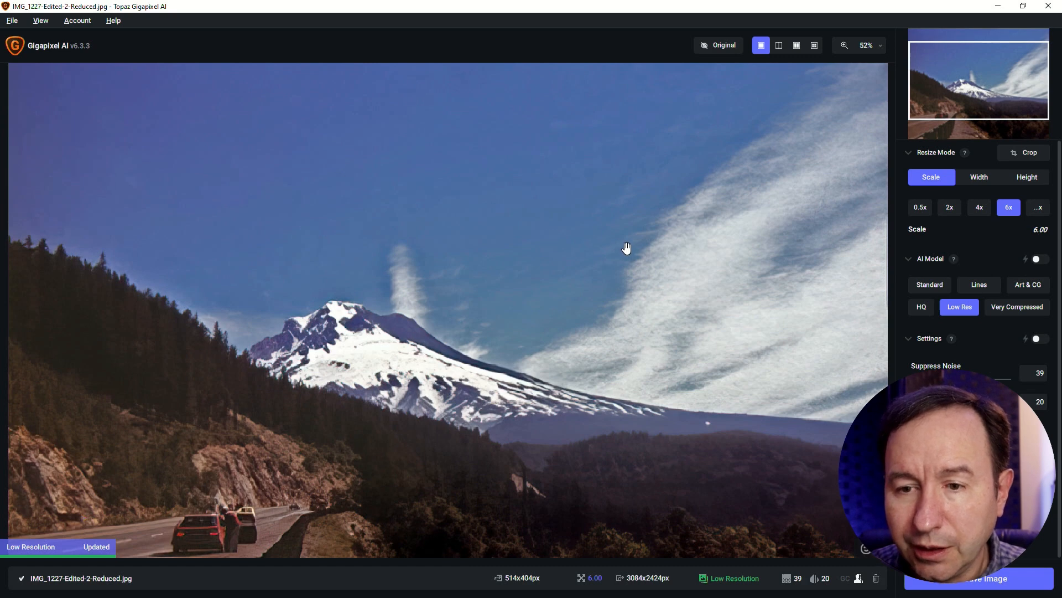
scroll(626, 247, up, 1)
scroll(601, 271, up, 1)
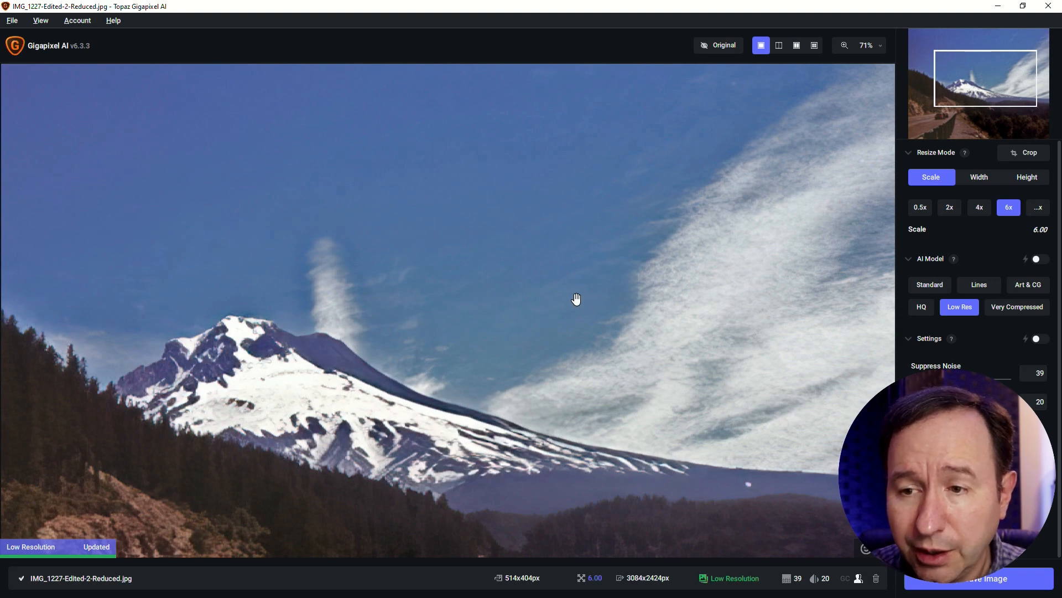
scroll(587, 371, down, 2)
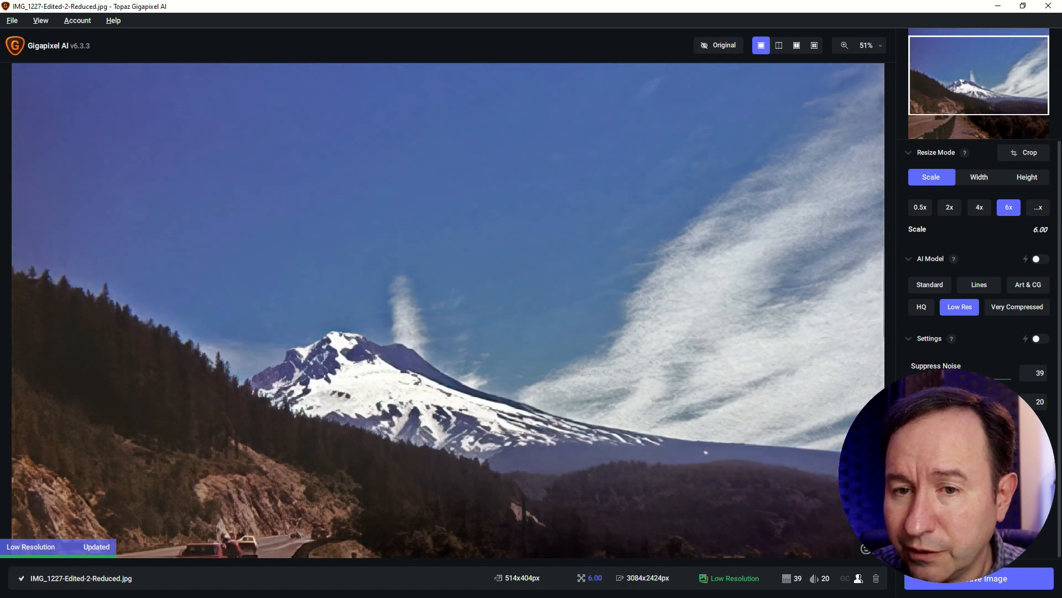
click(992, 581)
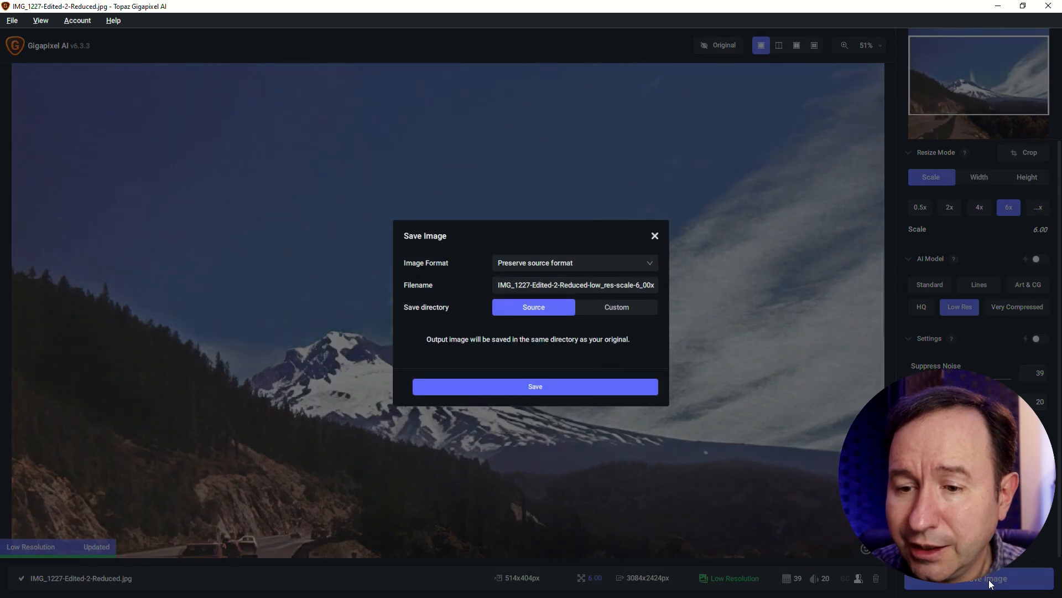
click(612, 394)
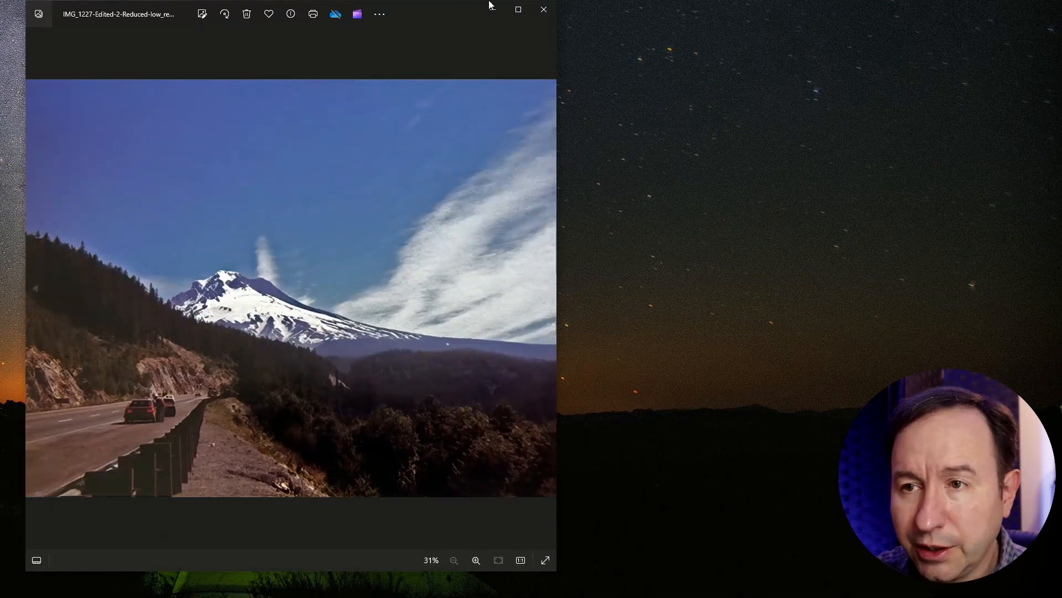
Step: Examine the upscaled photo full-window in the photo viewer, checking the sky, cloud and mountain close up and the whole picture
click(518, 10)
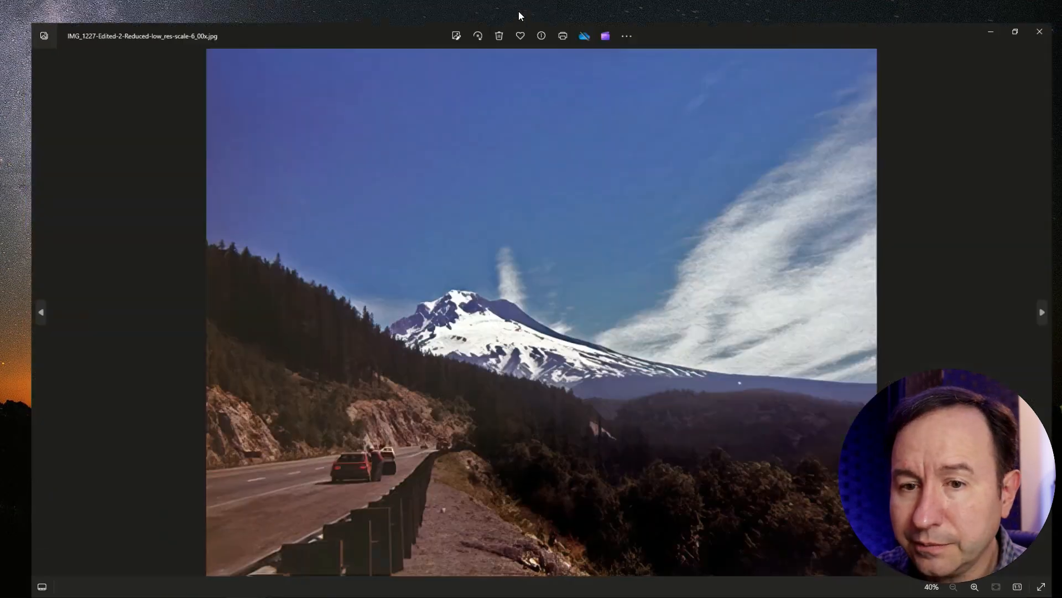
scroll(642, 222, up, 5)
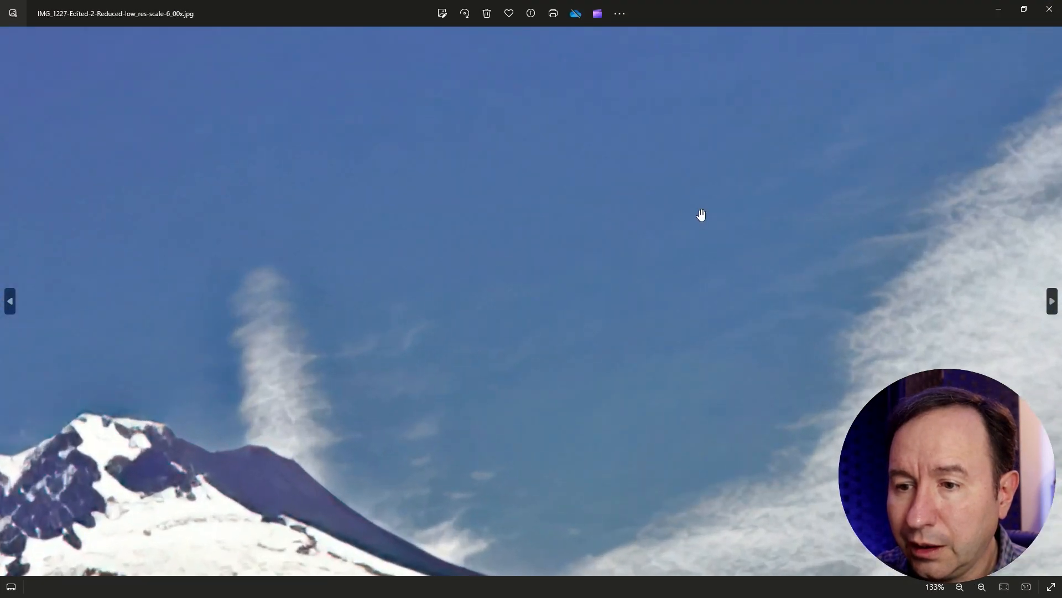
scroll(686, 272, up, 2)
scroll(683, 282, down, 5)
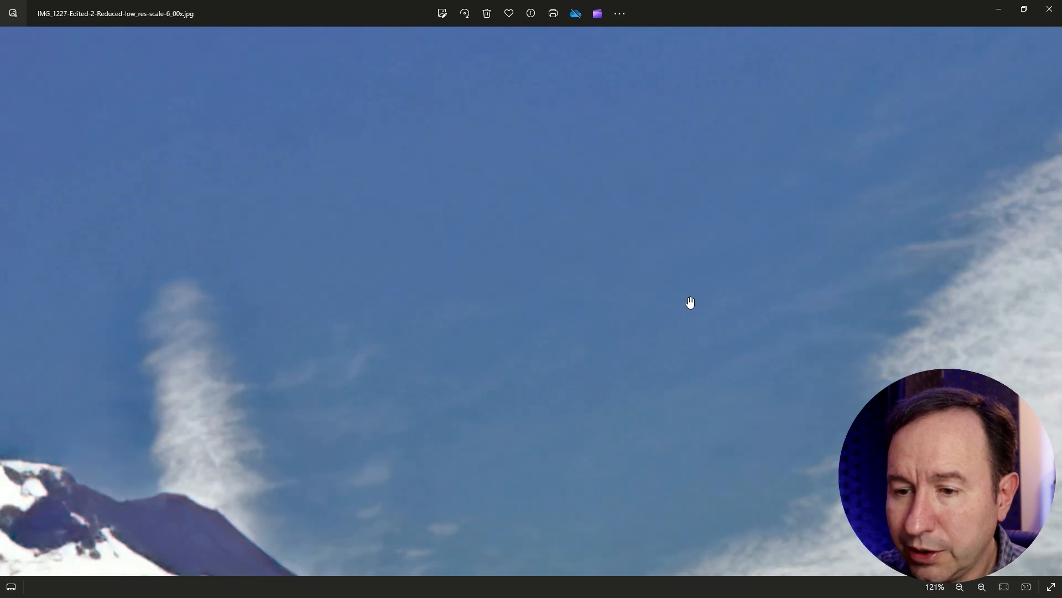
scroll(486, 280, down, 3)
scroll(614, 318, up, 2)
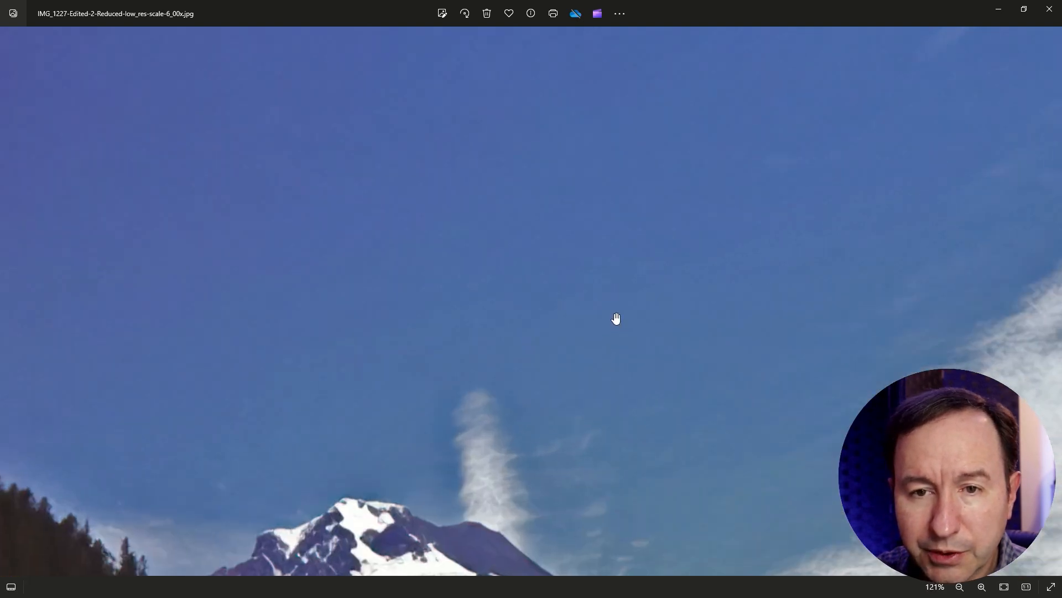
scroll(625, 308, down, 3)
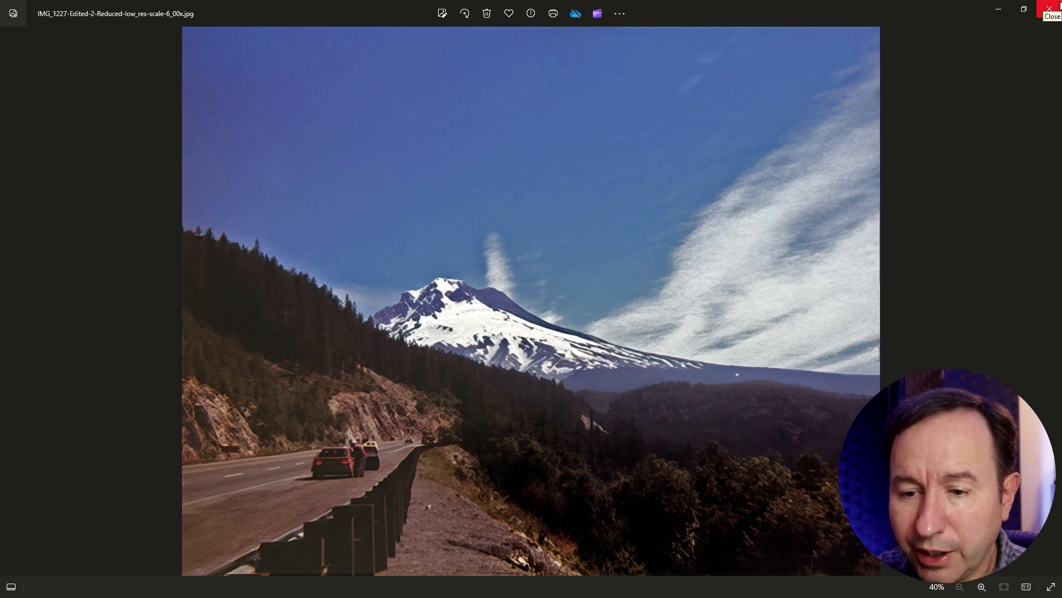
scroll(458, 396, up, 2)
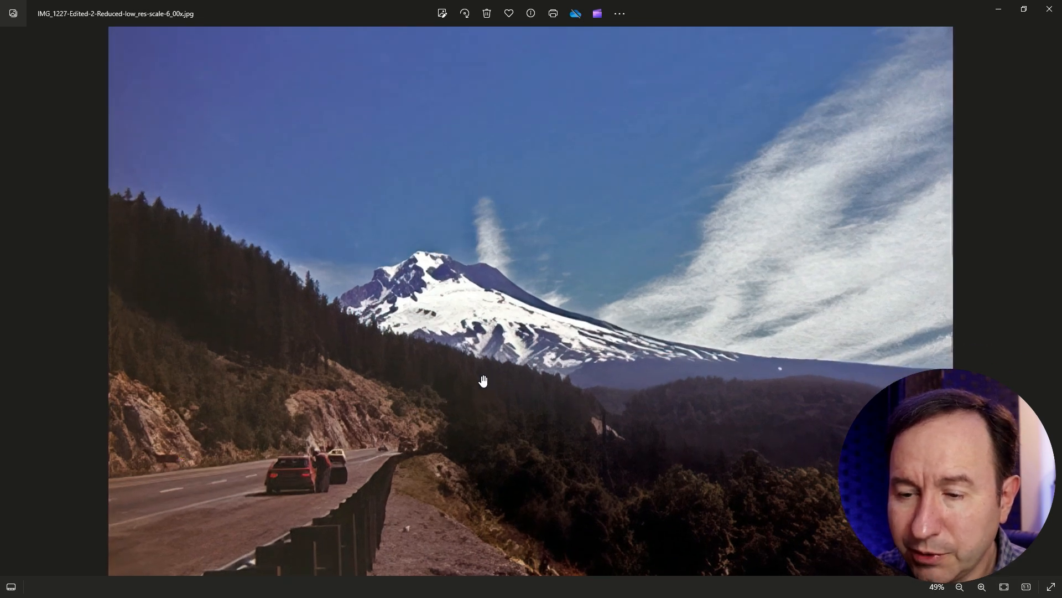
scroll(1007, 105, down, 2)
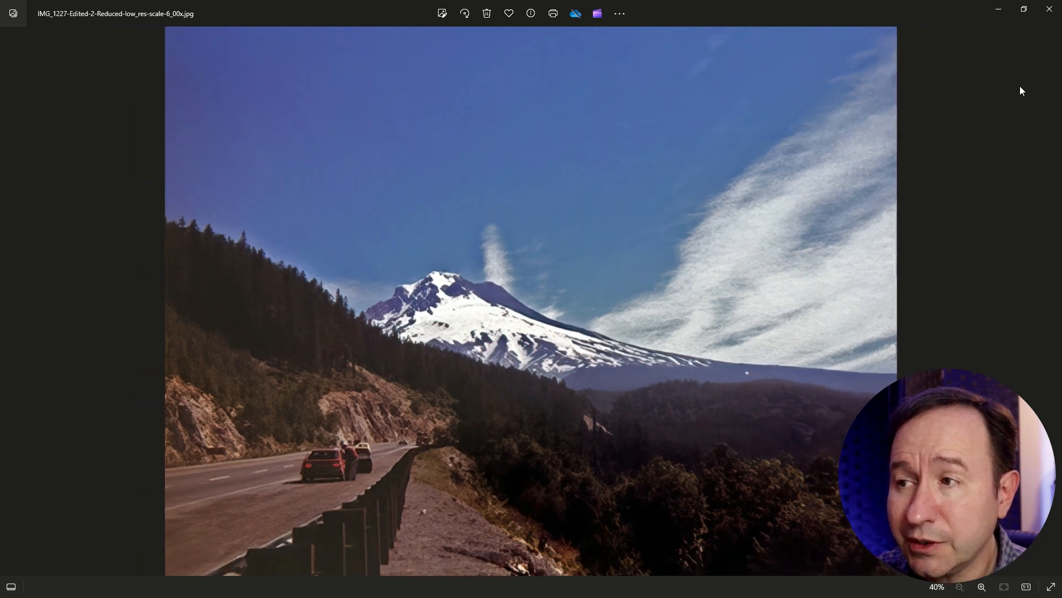